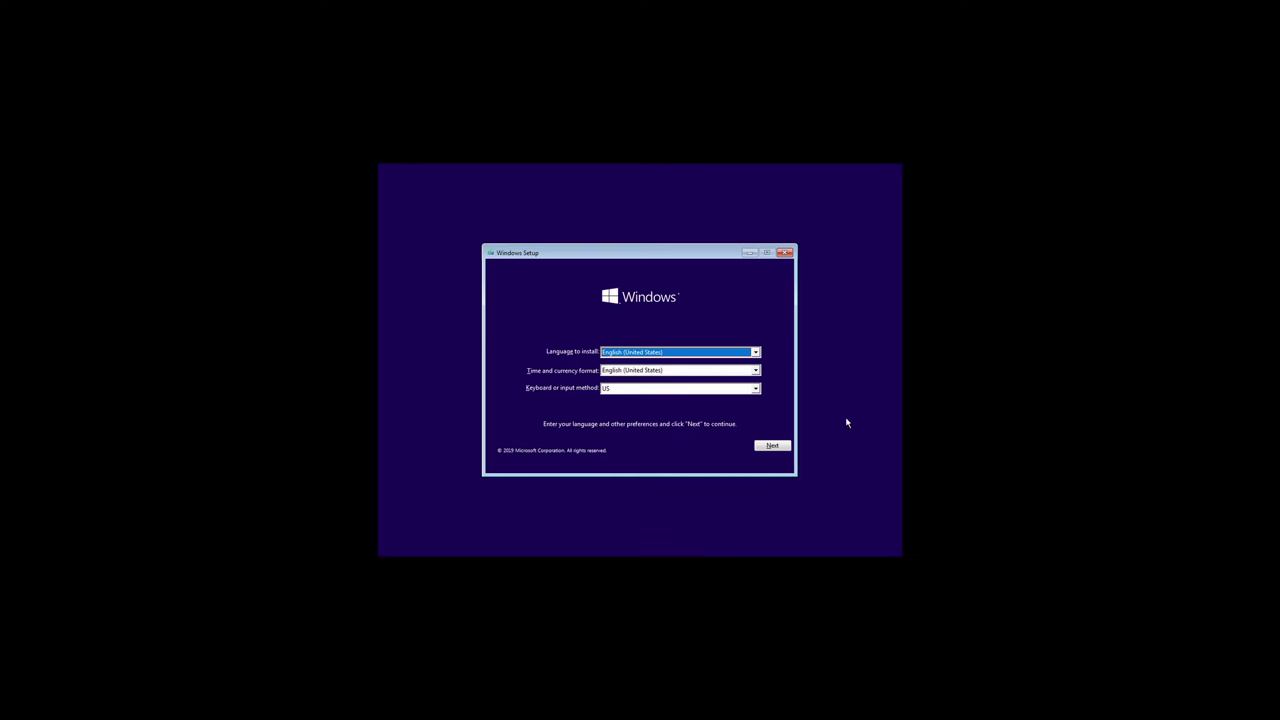
Skip the product key, choose Windows 10 Pro and accept the license terms.
{"action": "left_click", "coordinate": [773, 446]}
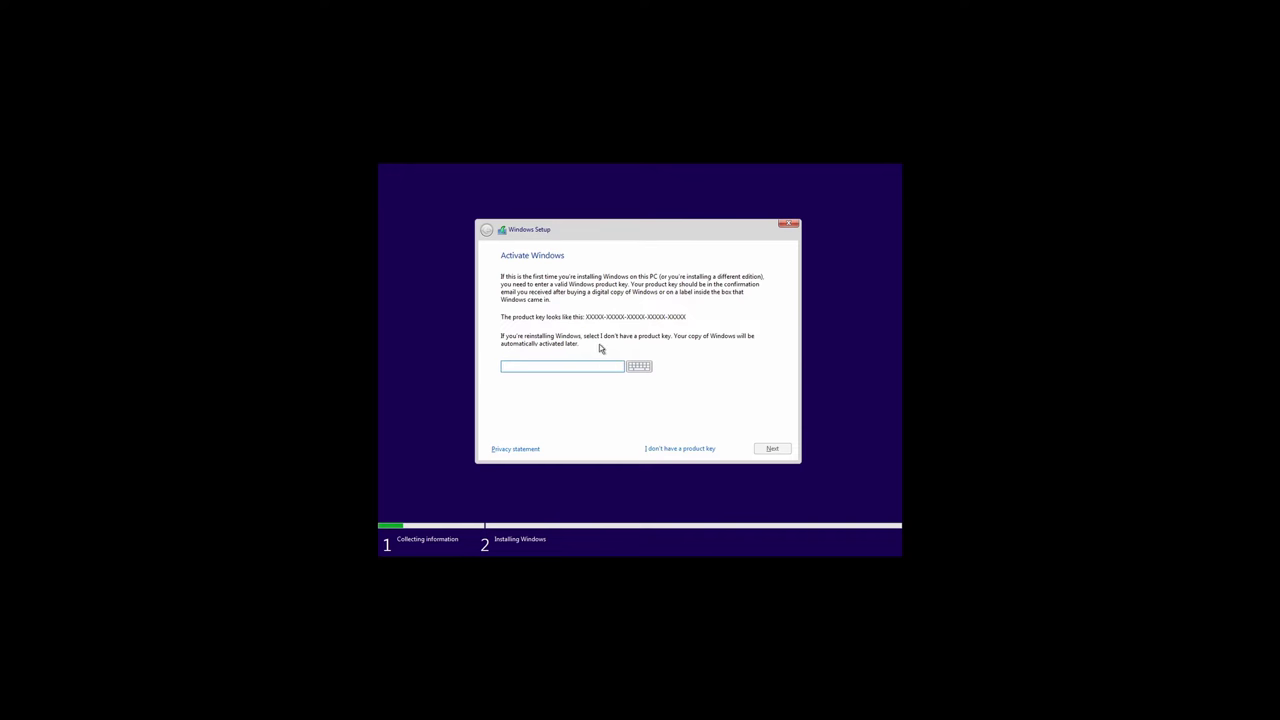
{"action": "left_click", "coordinate": [701, 450]}
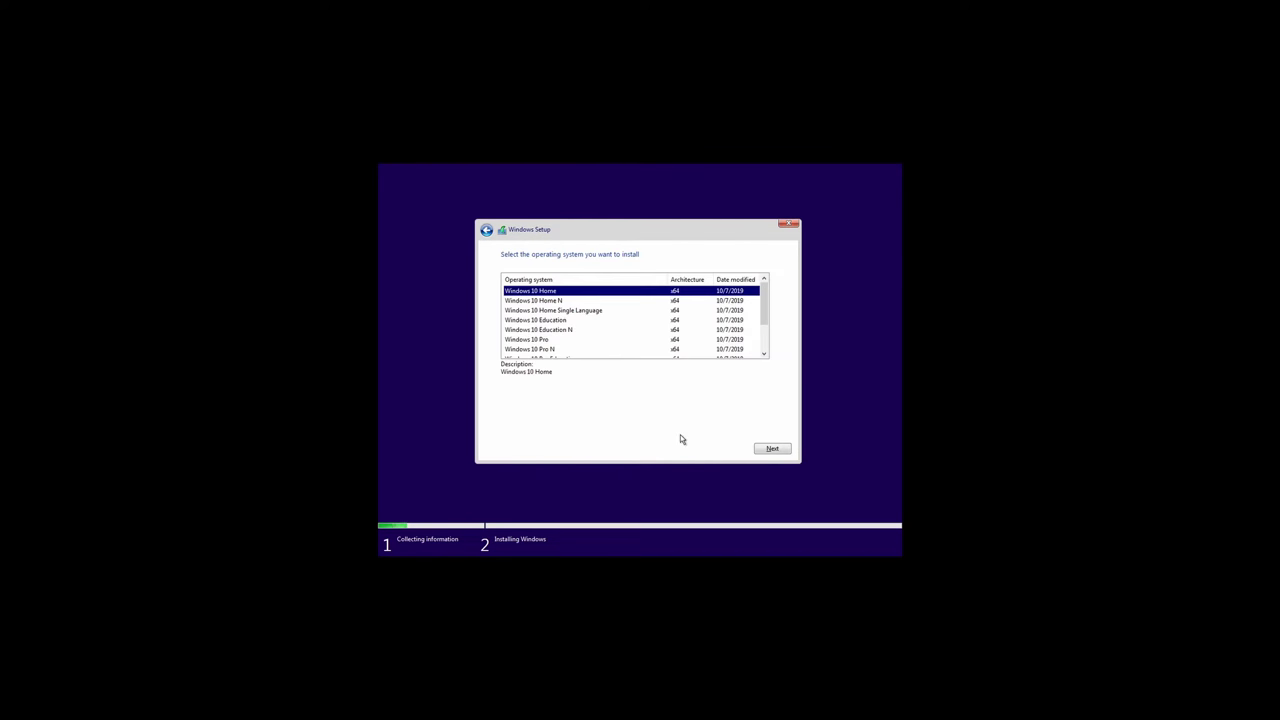
{"action": "left_click", "coordinate": [560, 340]}
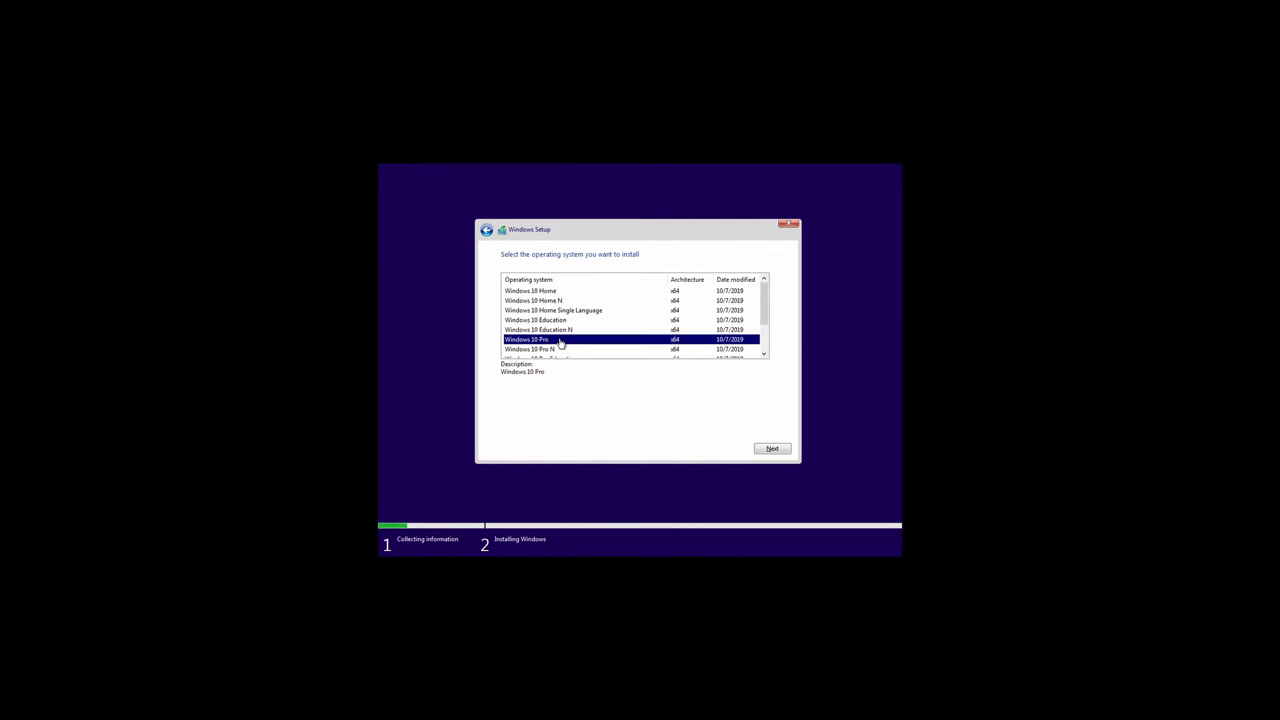
{"action": "left_click", "coordinate": [785, 450]}
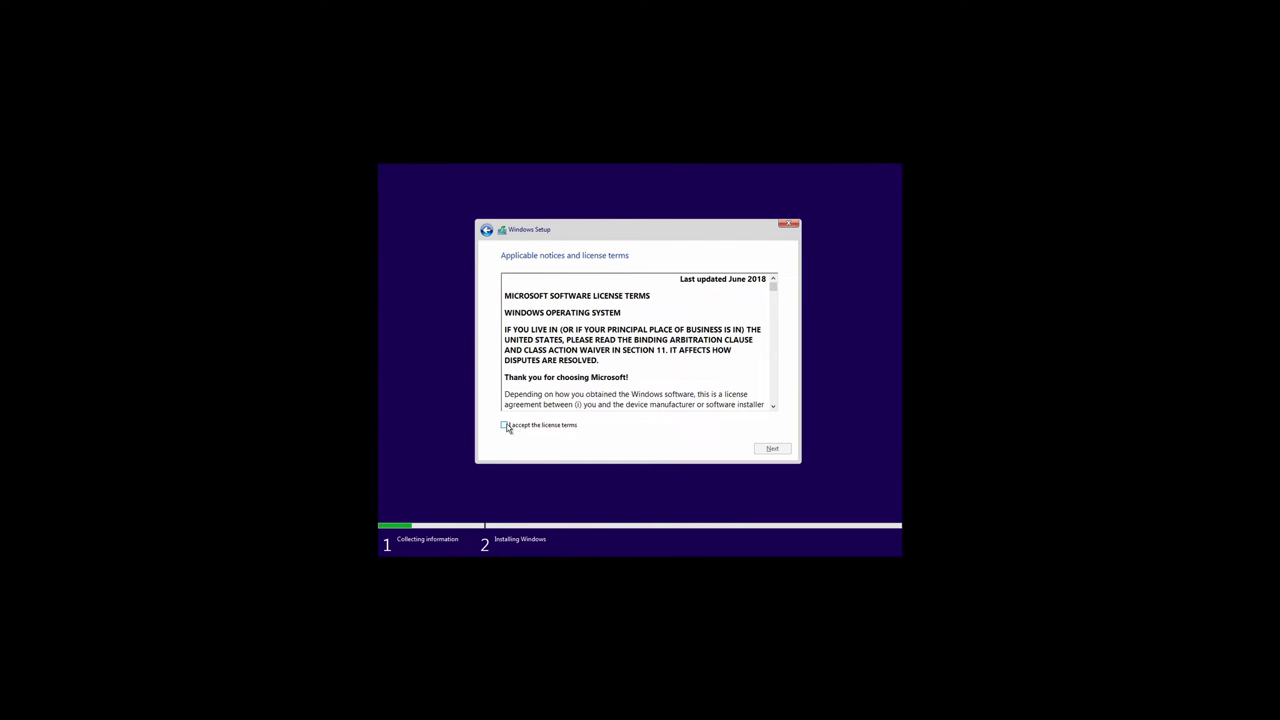
{"action": "left_click", "coordinate": [505, 425]}
Choose a custom install and create a 15000 MB partition in the unallocated space.
{"action": "left_click", "coordinate": [772, 449]}
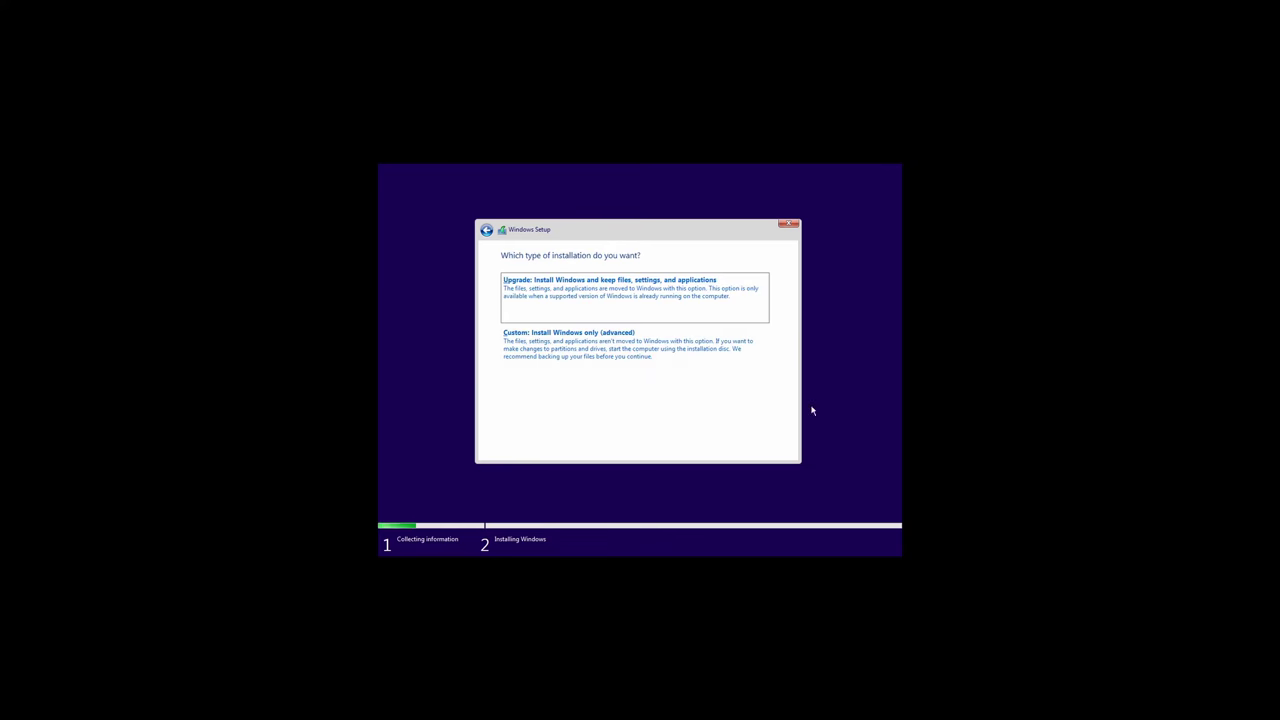
{"action": "left_click", "coordinate": [588, 354]}
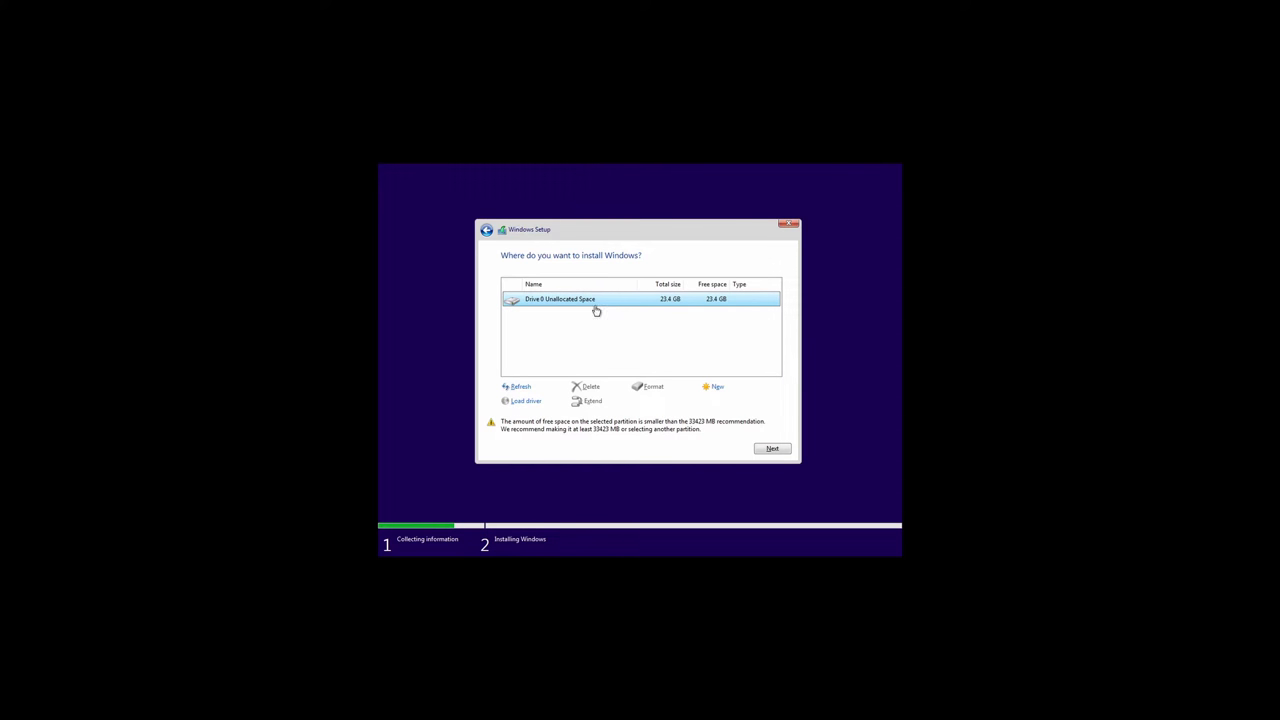
{"action": "left_click", "coordinate": [717, 388]}
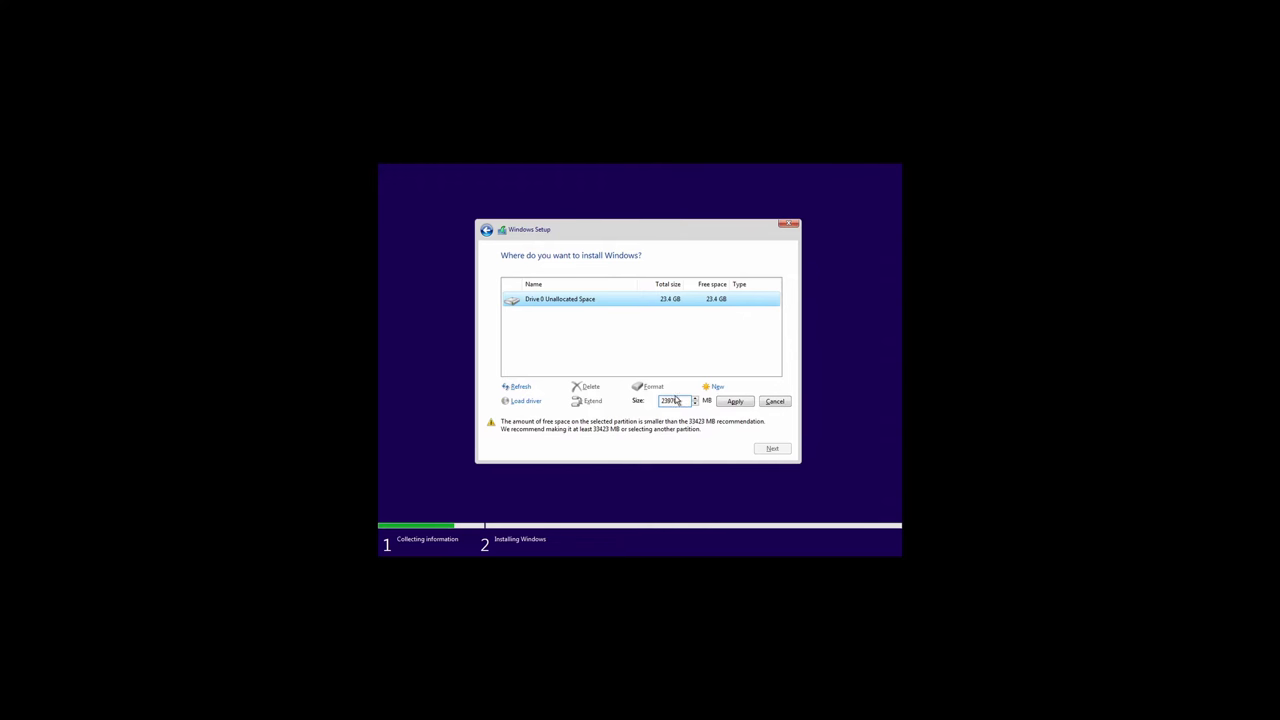
{"action": "left_click_drag", "start_coordinate": [680, 405], "coordinate": [650, 405]}
{"action": "type", "text": "15000"}
{"action": "left_click", "coordinate": [735, 402]}
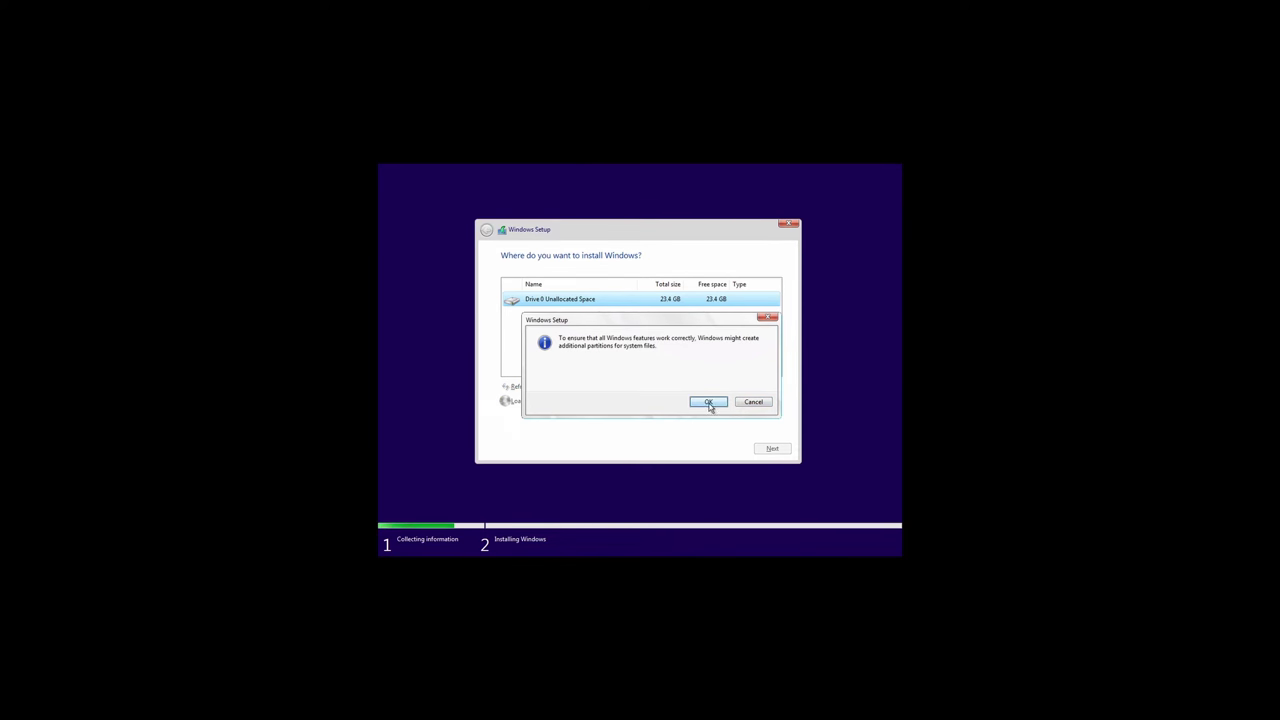
{"action": "left_click", "coordinate": [709, 402]}
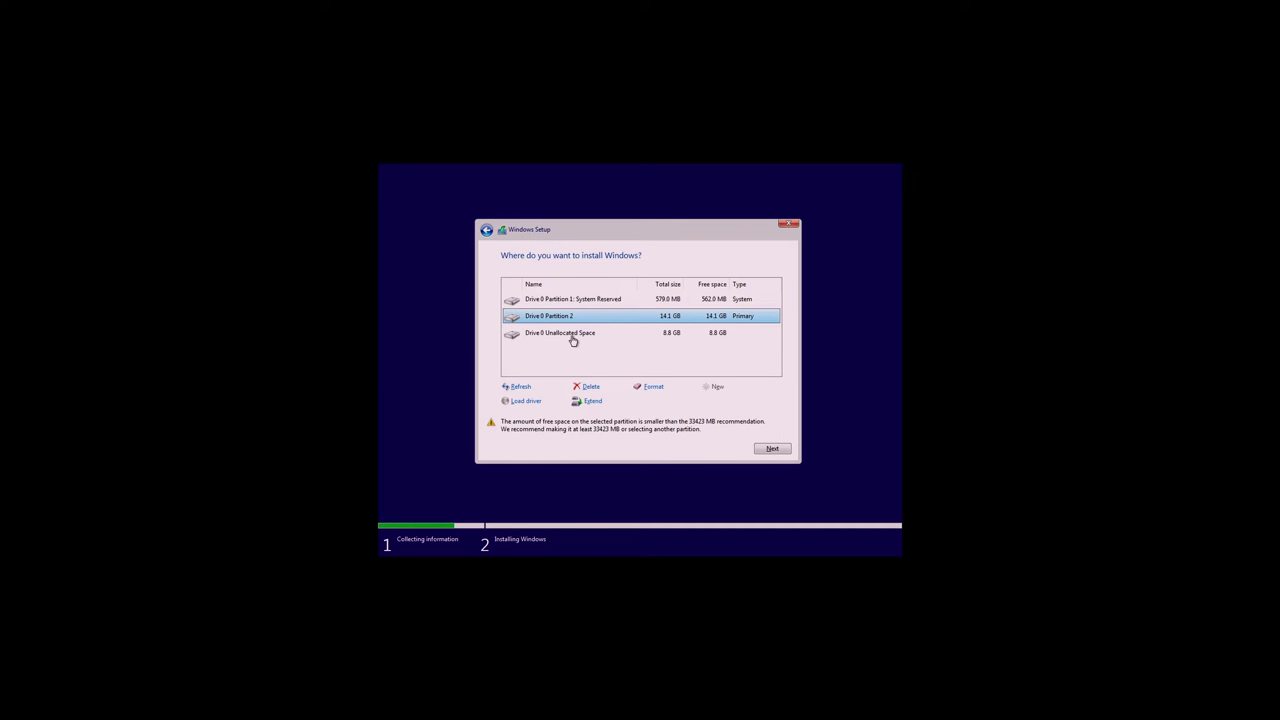
Select Drive 0 Partition 2 as the Windows installation target.
{"action": "left_click", "coordinate": [573, 337]}
{"action": "left_click", "coordinate": [565, 317]}
{"action": "left_click", "coordinate": [573, 336]}
{"action": "left_click", "coordinate": [566, 317]}
{"action": "left_click", "coordinate": [567, 302]}
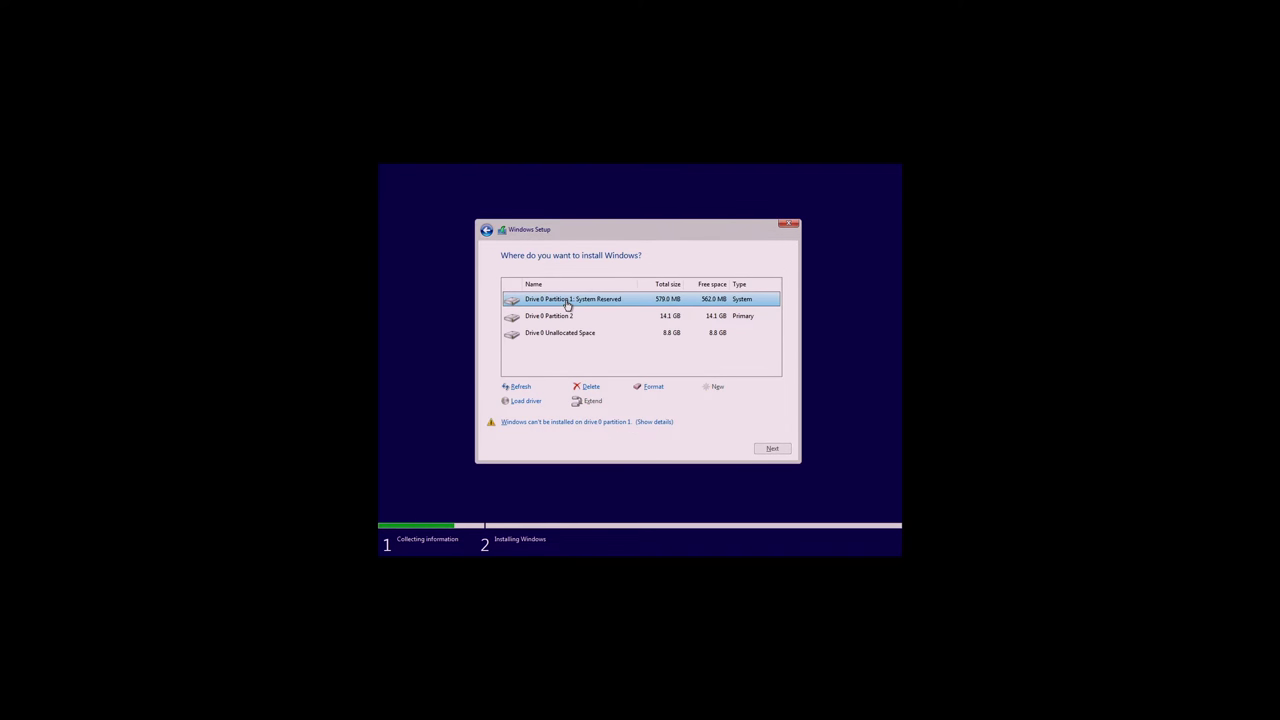
{"action": "left_click", "coordinate": [558, 317]}
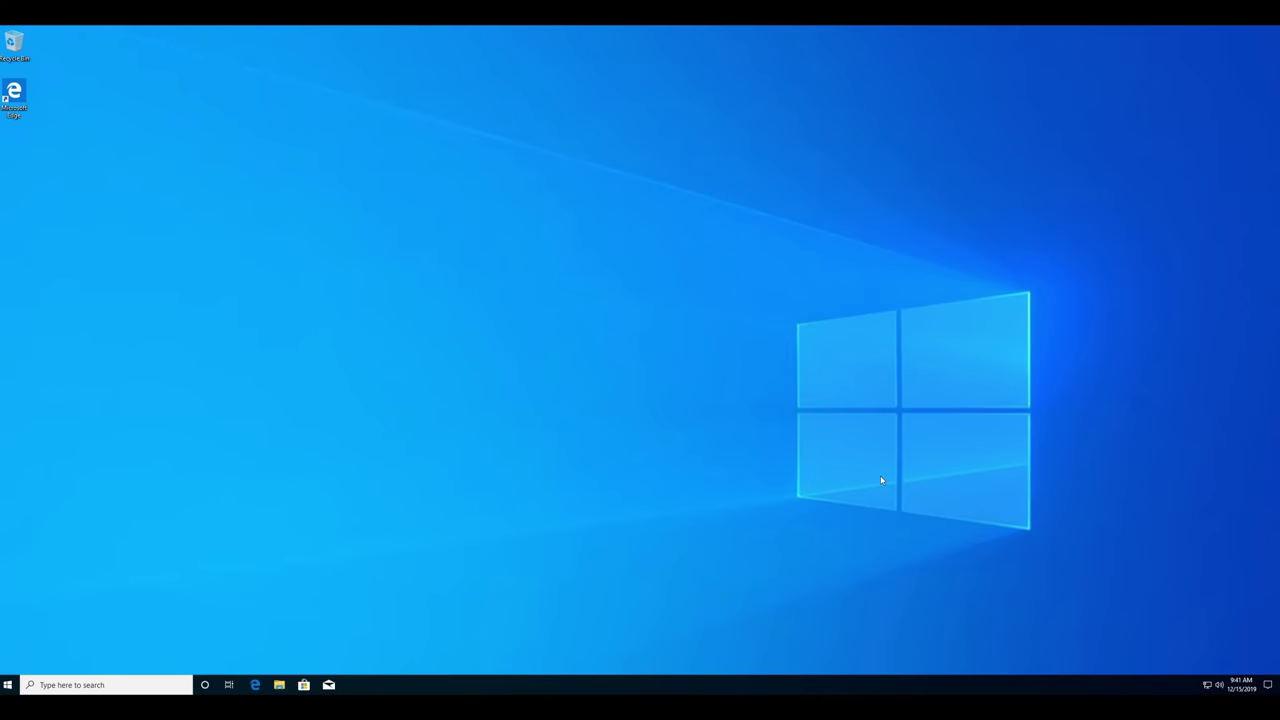
Open the Start menu to begin restarting into the BIOS.
{"action": "left_click", "coordinate": [7, 685]}
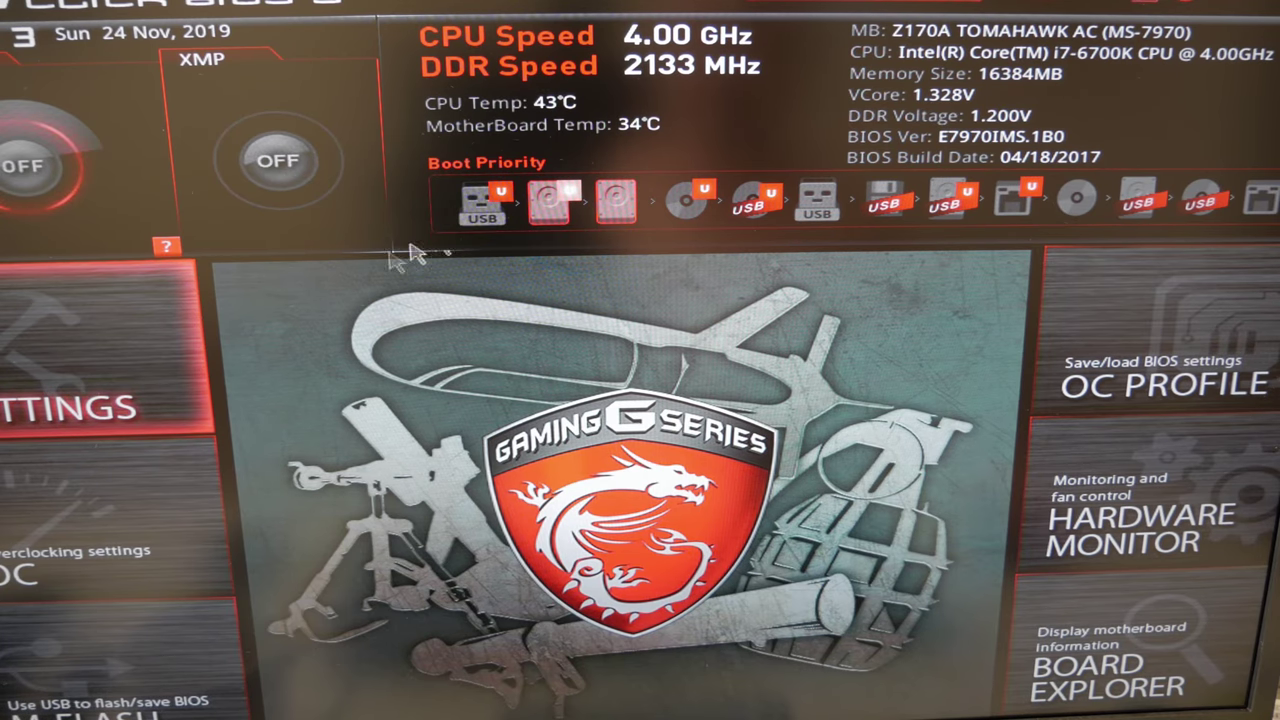
Review Boot Option #1 under UEFI Hard Disk Drive BBS Priorities, keeping ubuntu first.
{"action": "left_click", "coordinate": [147, 358]}
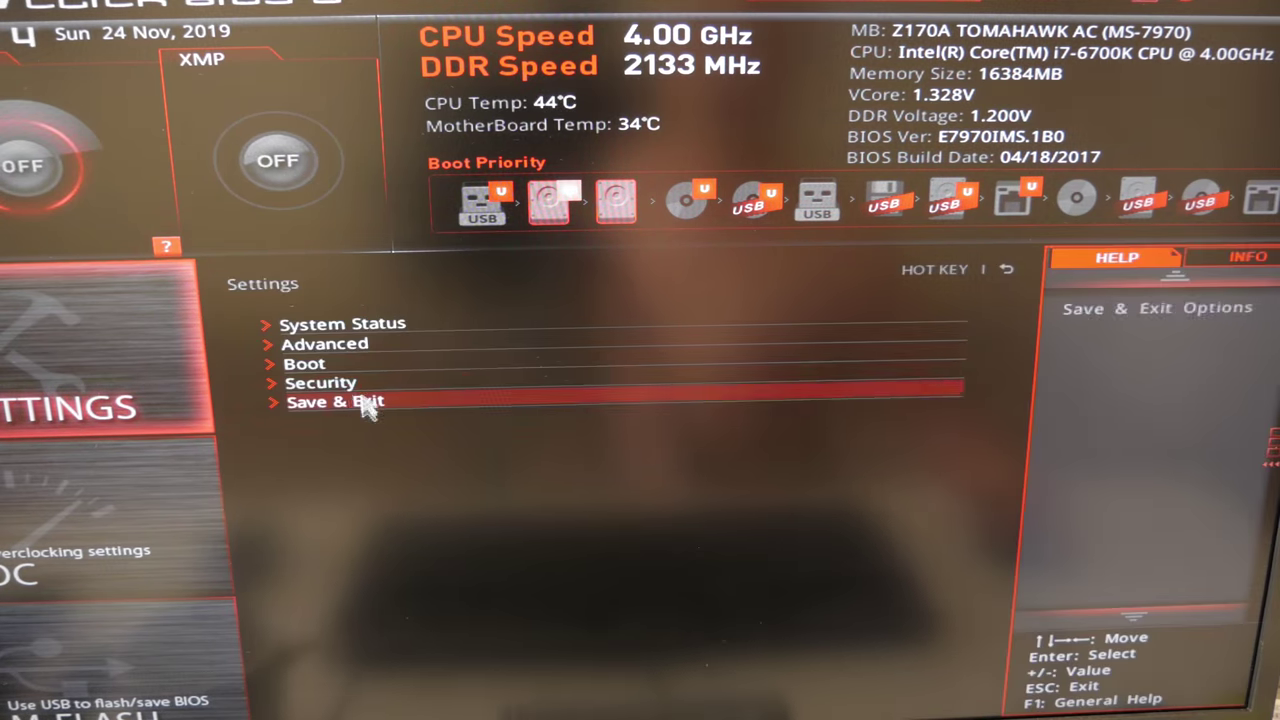
{"action": "left_click", "coordinate": [323, 366]}
{"action": "scroll", "coordinate": [585, 455], "scroll_direction": "down", "scroll_amount": 1}
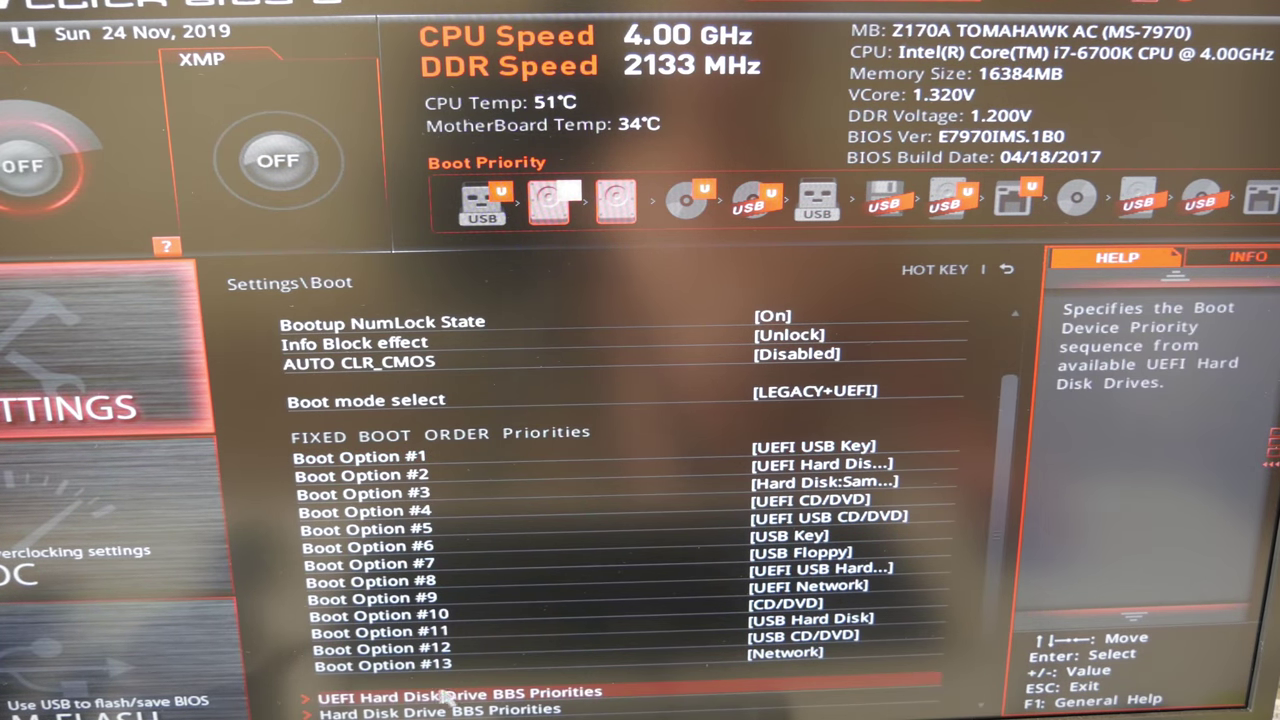
{"action": "left_click", "coordinate": [493, 697]}
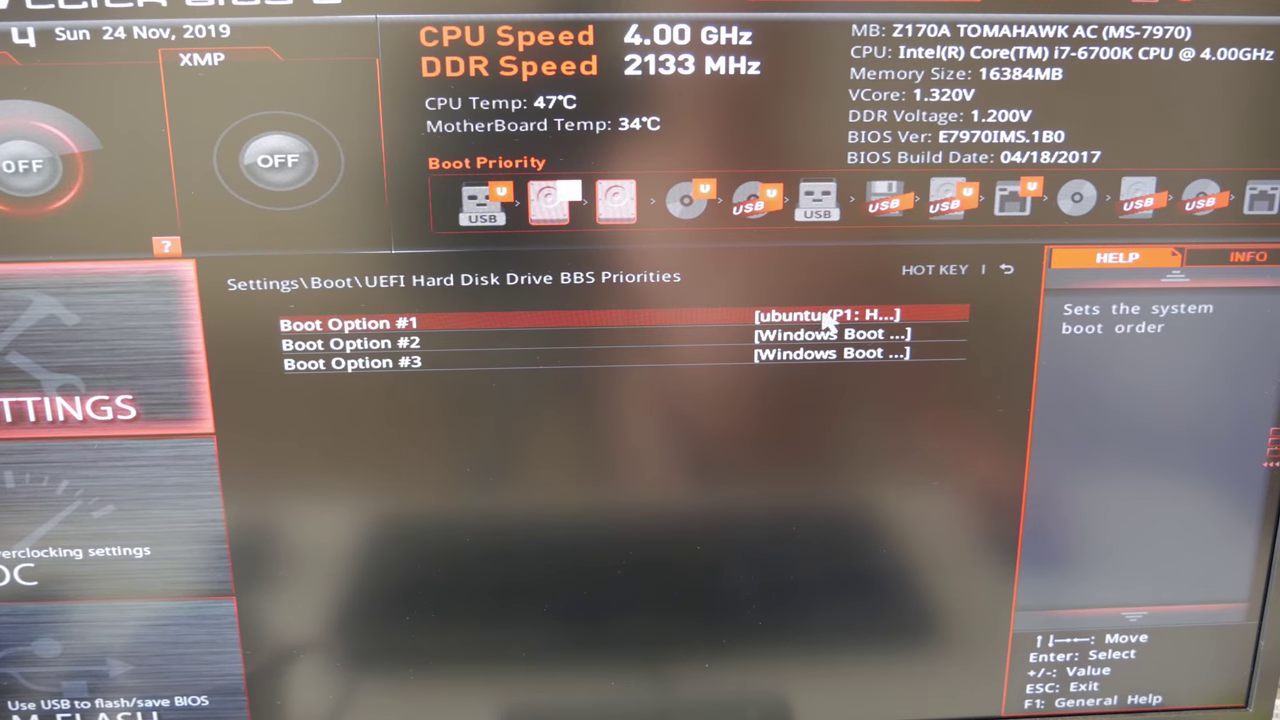
{"action": "left_click", "coordinate": [567, 320]}
{"action": "key", "text": "Down"}
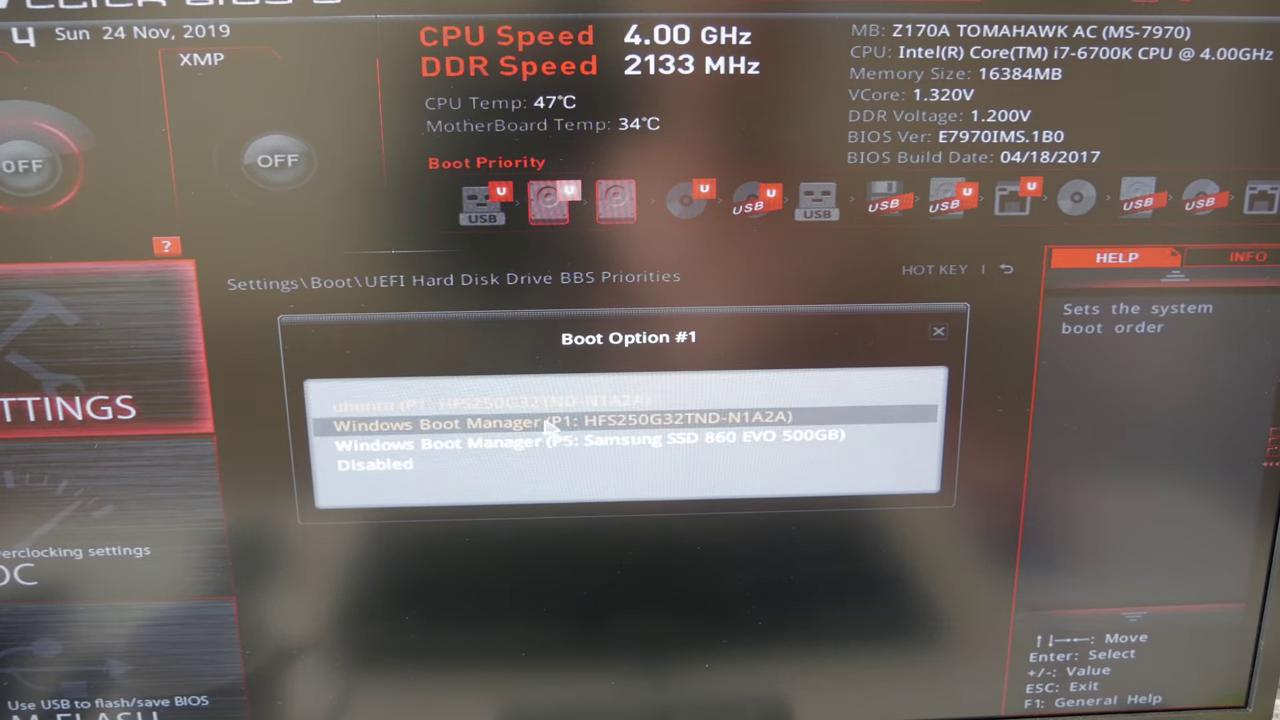
{"action": "left_click", "coordinate": [942, 336]}
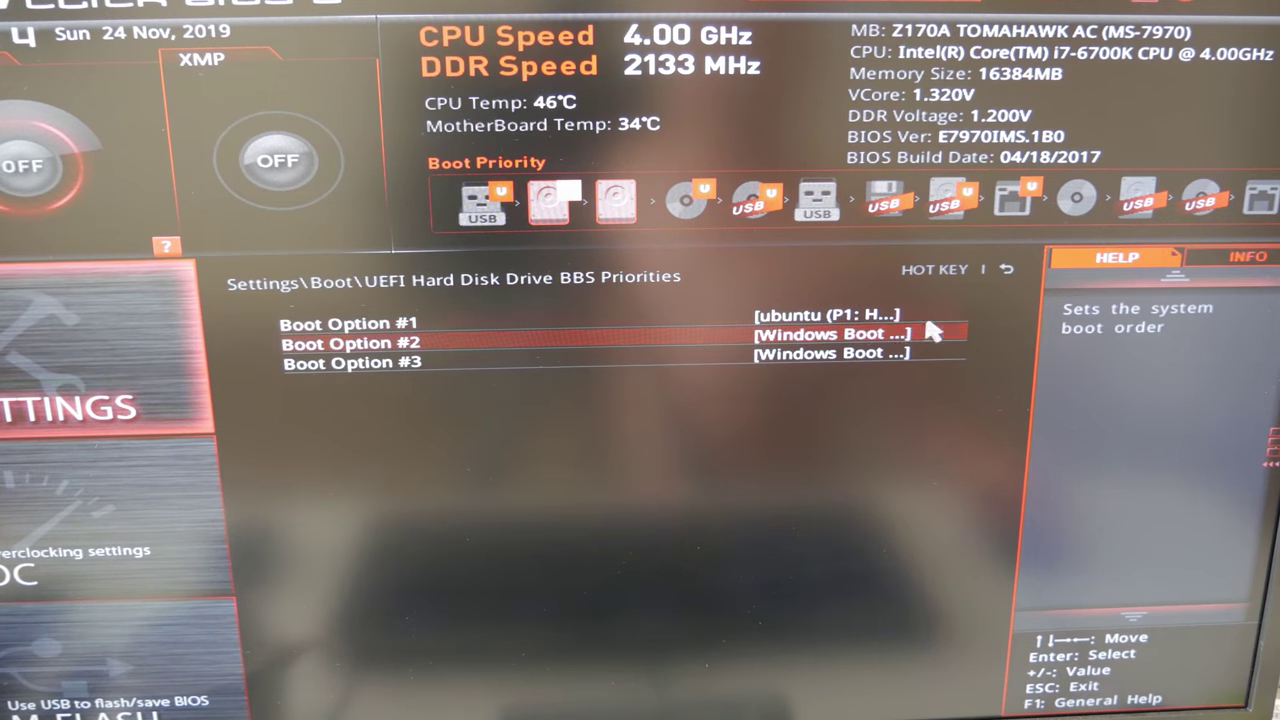
Back out of the boot settings to the main BIOS screen.
{"action": "left_click", "coordinate": [1018, 272]}
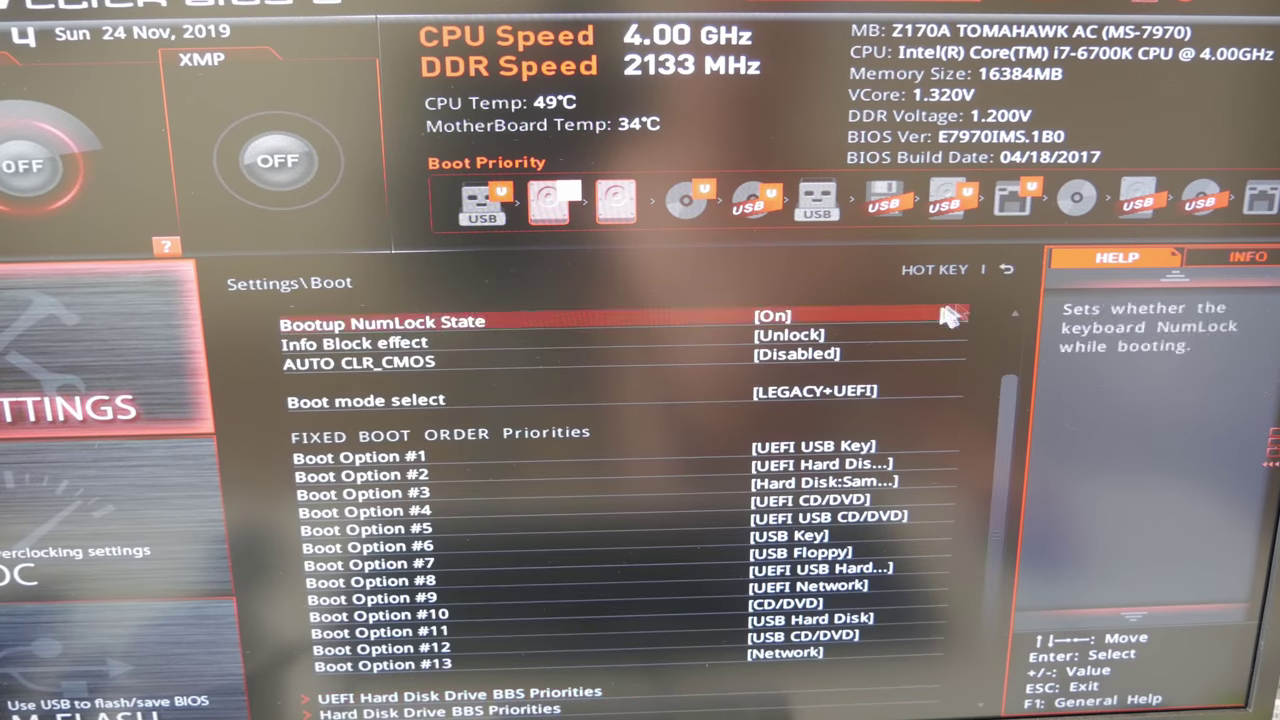
{"action": "left_click", "coordinate": [1004, 270]}
{"action": "left_click", "coordinate": [1004, 270]}
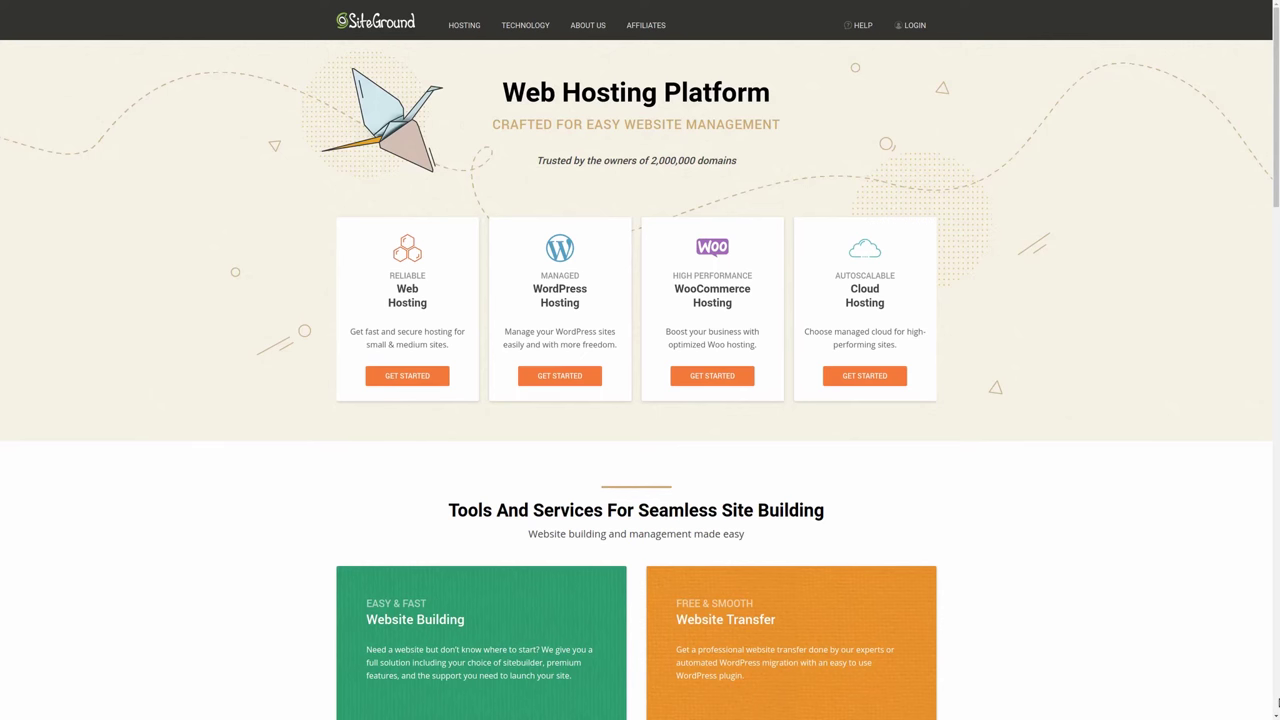
Scroll down through the SiteGround web hosting plans page.
{"action": "scroll", "coordinate": [640, 360], "scroll_direction": "down", "scroll_amount": 1}
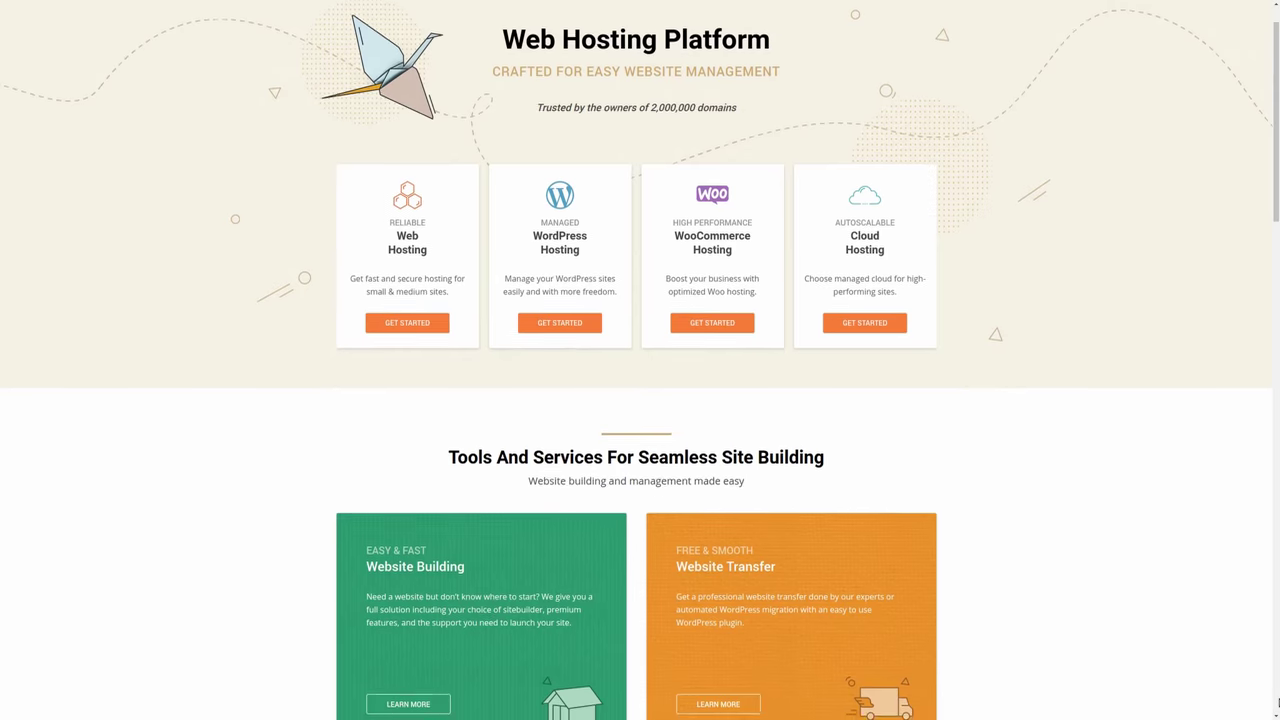
{"action": "scroll", "coordinate": [640, 360], "scroll_direction": "down", "scroll_amount": 2}
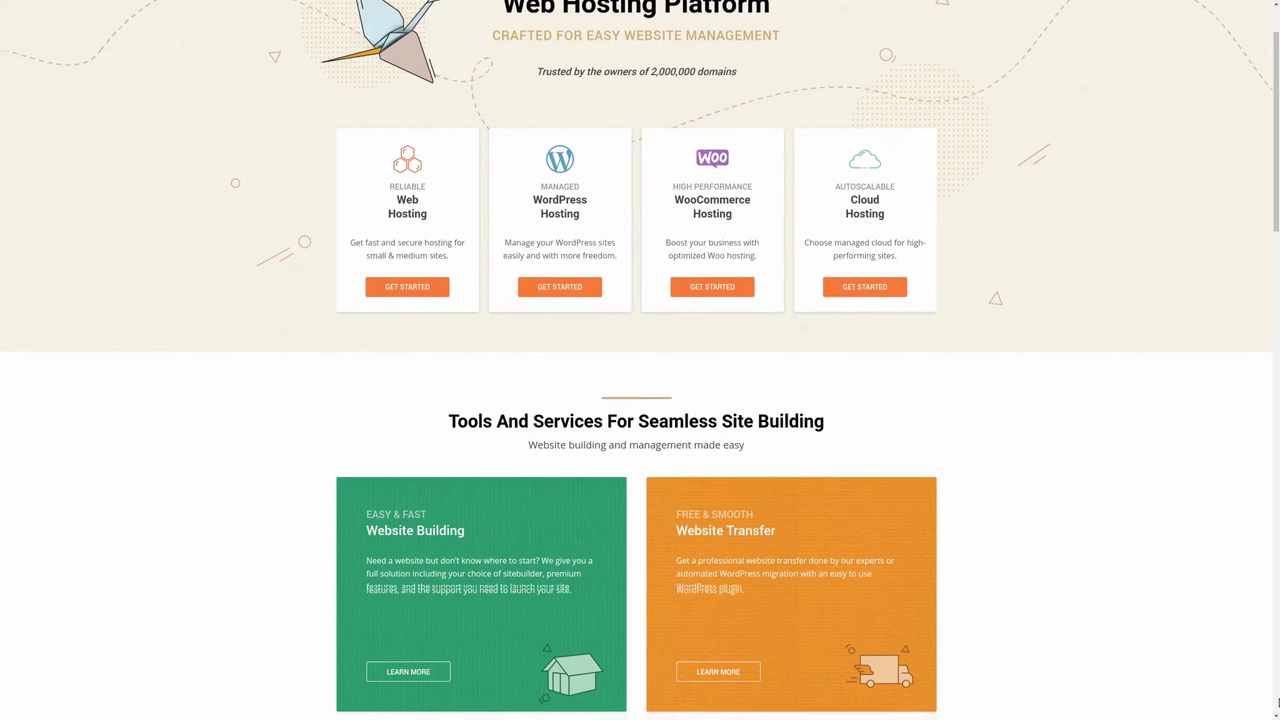
{"action": "scroll", "coordinate": [640, 360], "scroll_direction": "down", "scroll_amount": 2}
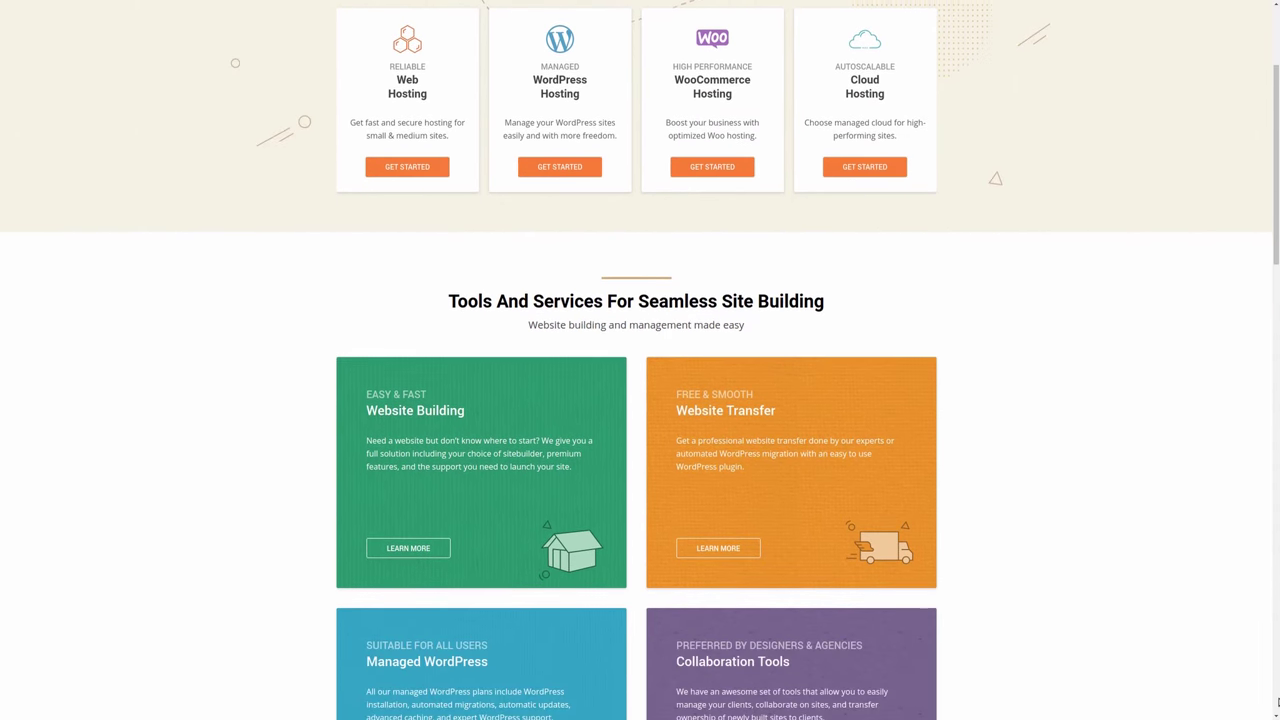
{"action": "scroll", "coordinate": [640, 360], "scroll_direction": "down", "scroll_amount": 1}
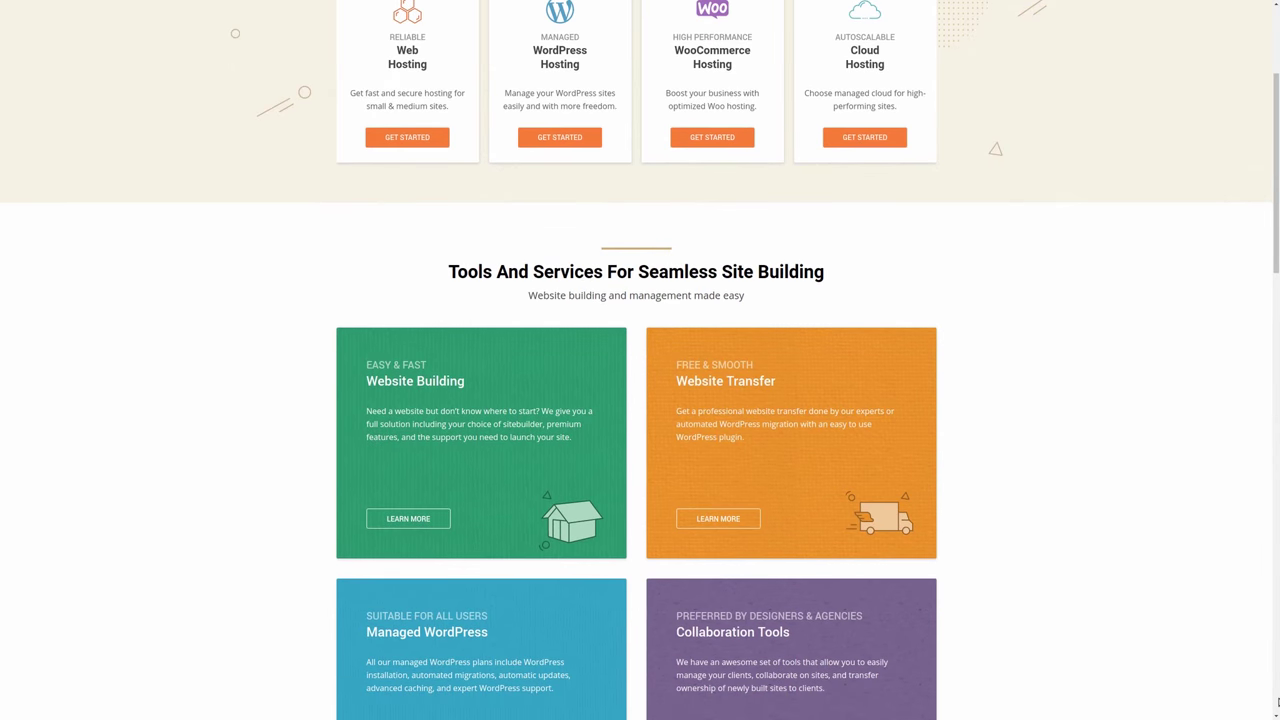
{"action": "scroll", "coordinate": [640, 360], "scroll_direction": "down", "scroll_amount": 1}
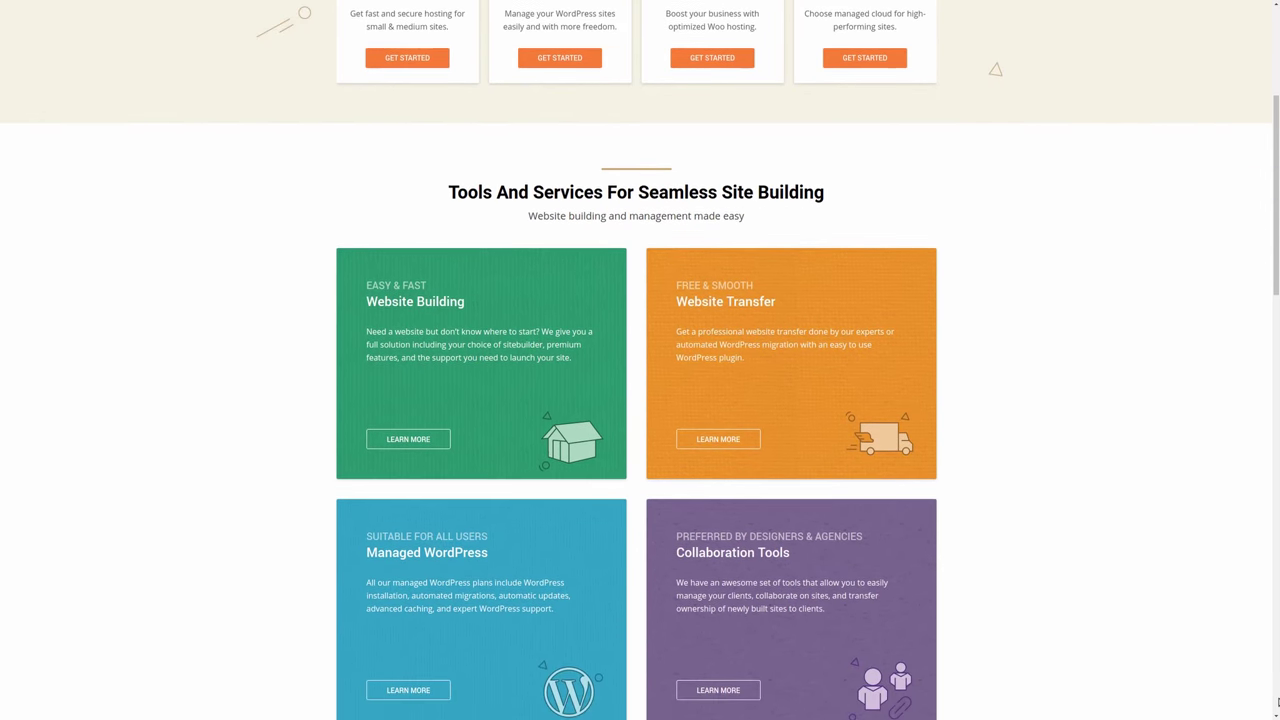
{"action": "scroll", "coordinate": [640, 360], "scroll_direction": "down", "scroll_amount": 2}
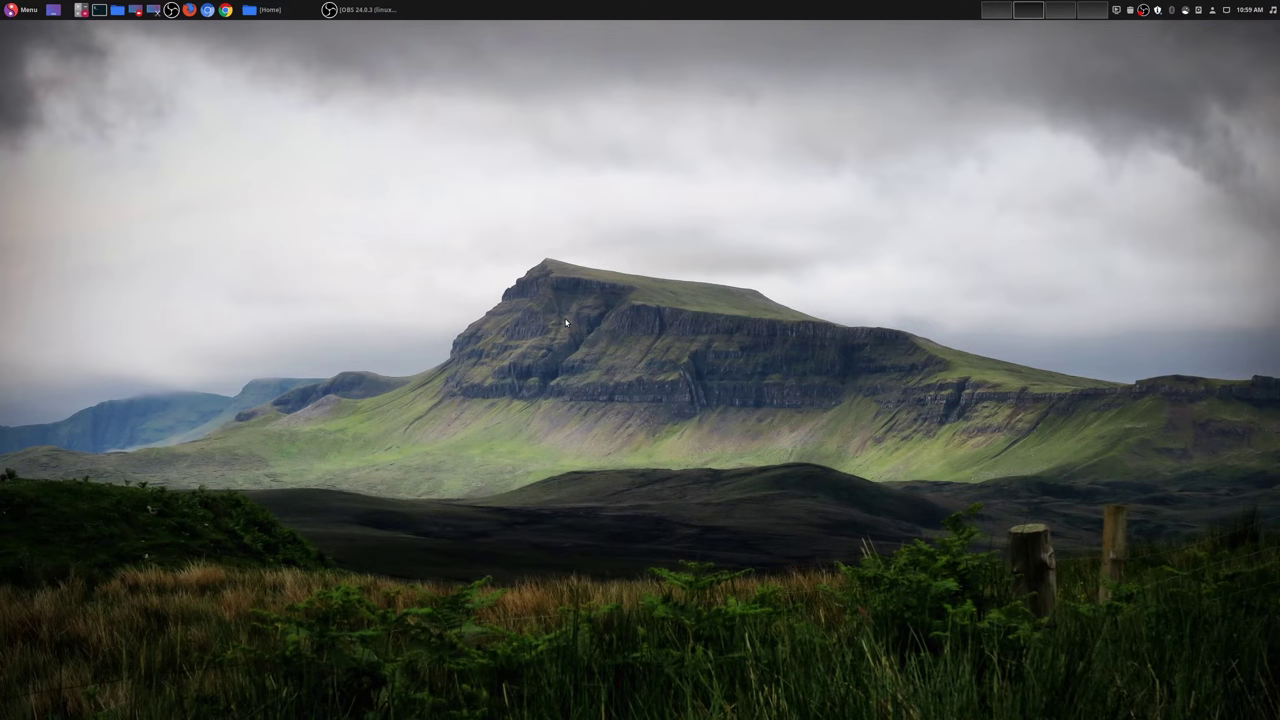
Run sudo os-prober in a new terminal, confirming Windows Boot Manager on /dev/sdd2.
{"action": "key", "text": "ctrl+alt+t"}
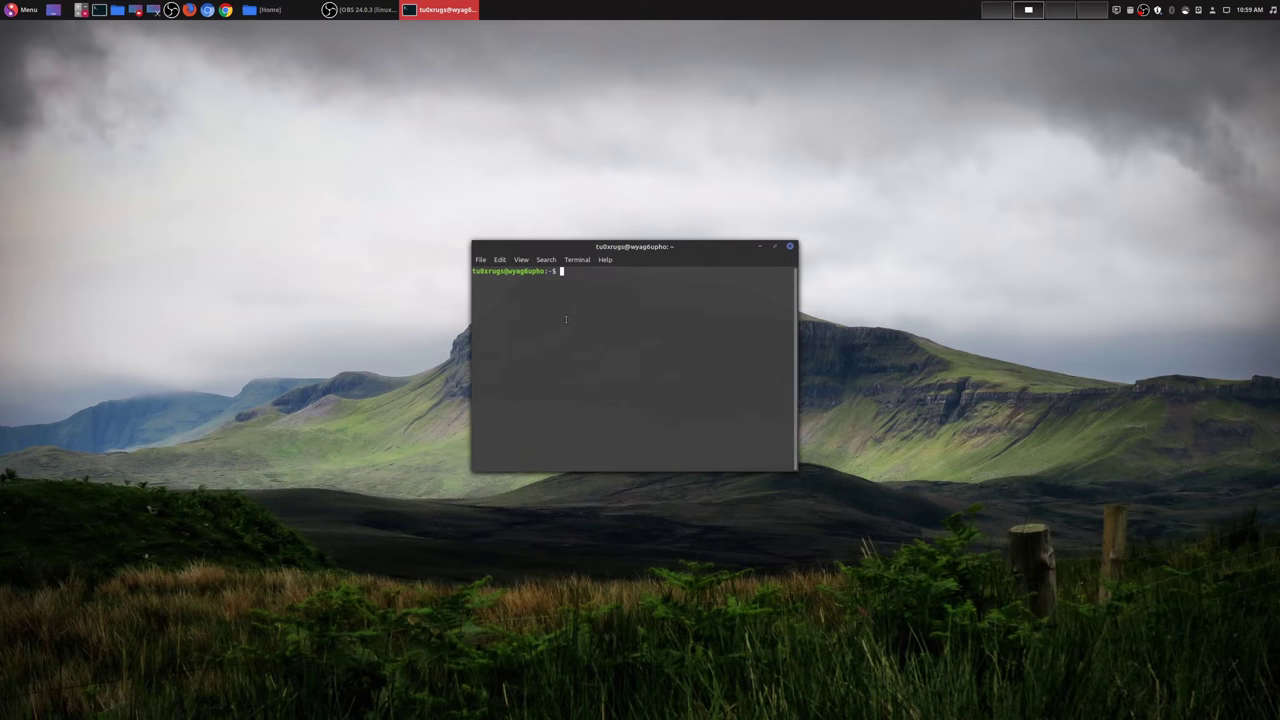
{"action": "type", "text": "sudo os-pr"}
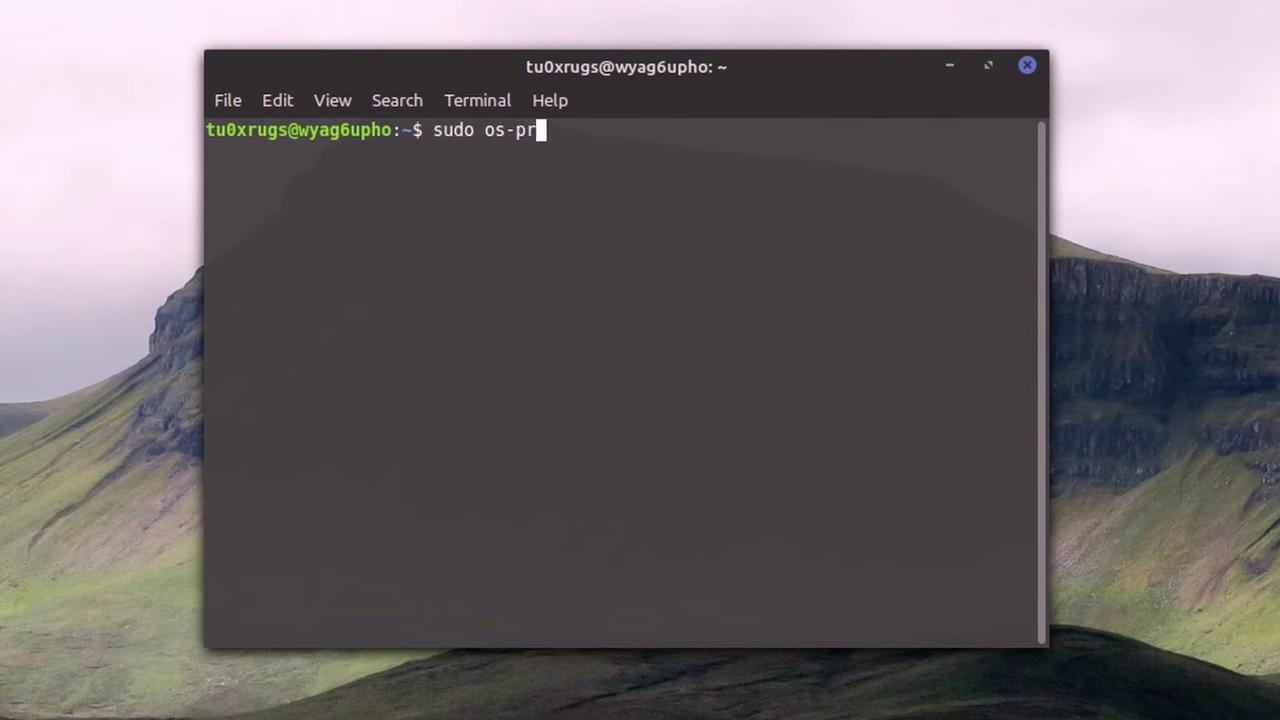
{"action": "type", "text": "ober"}
{"action": "key", "text": "Return"}
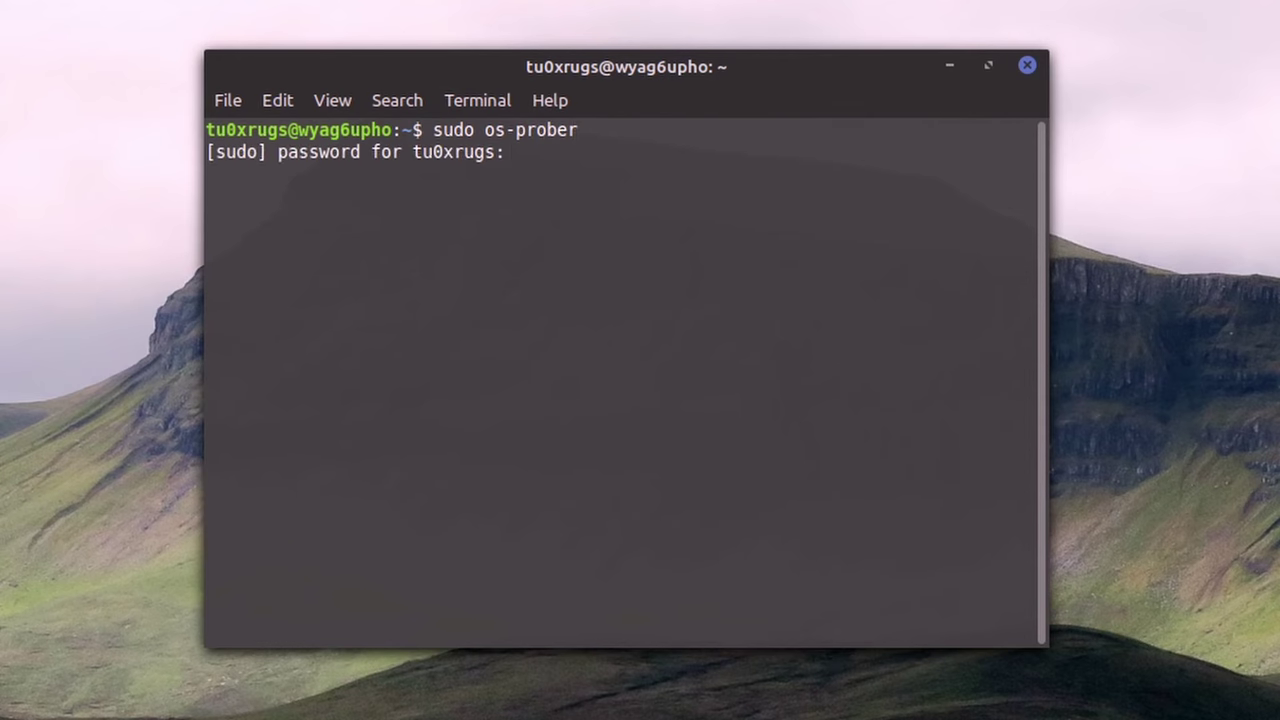
{"action": "type", "text": "*******"}
{"action": "key", "text": "Return"}
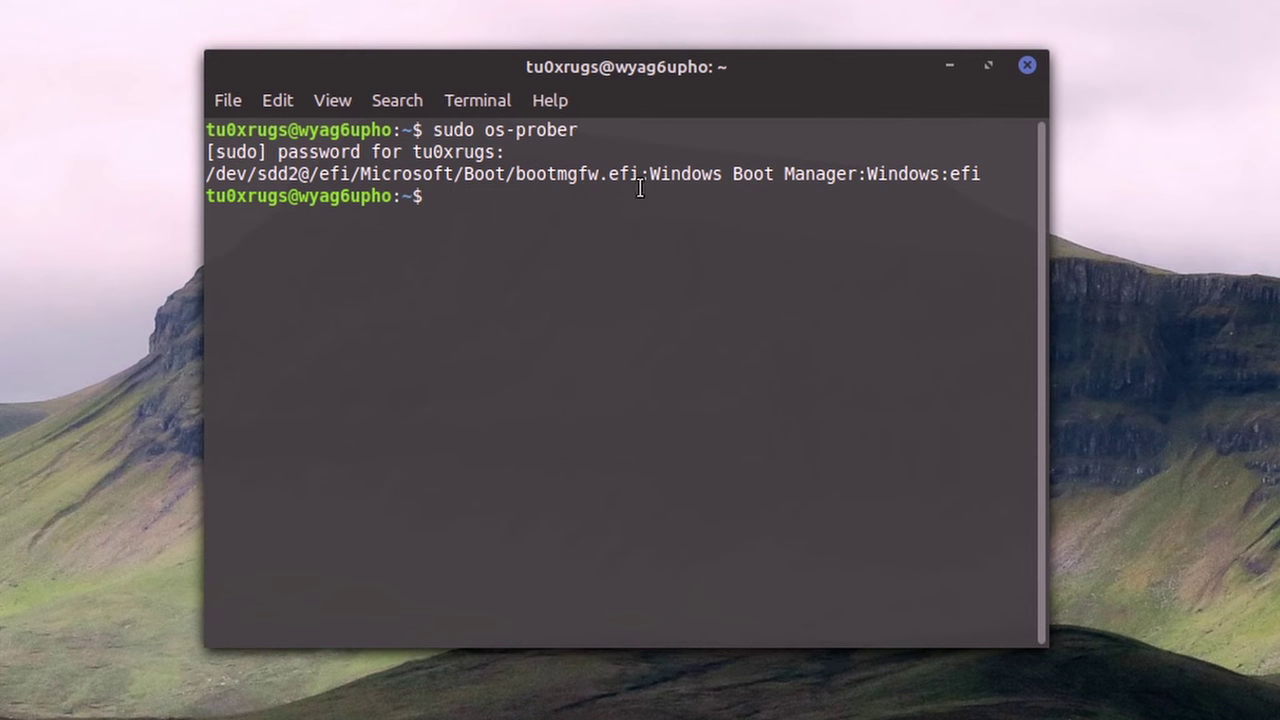
{"action": "left_click_drag", "start_coordinate": [997, 177], "coordinate": [213, 176]}
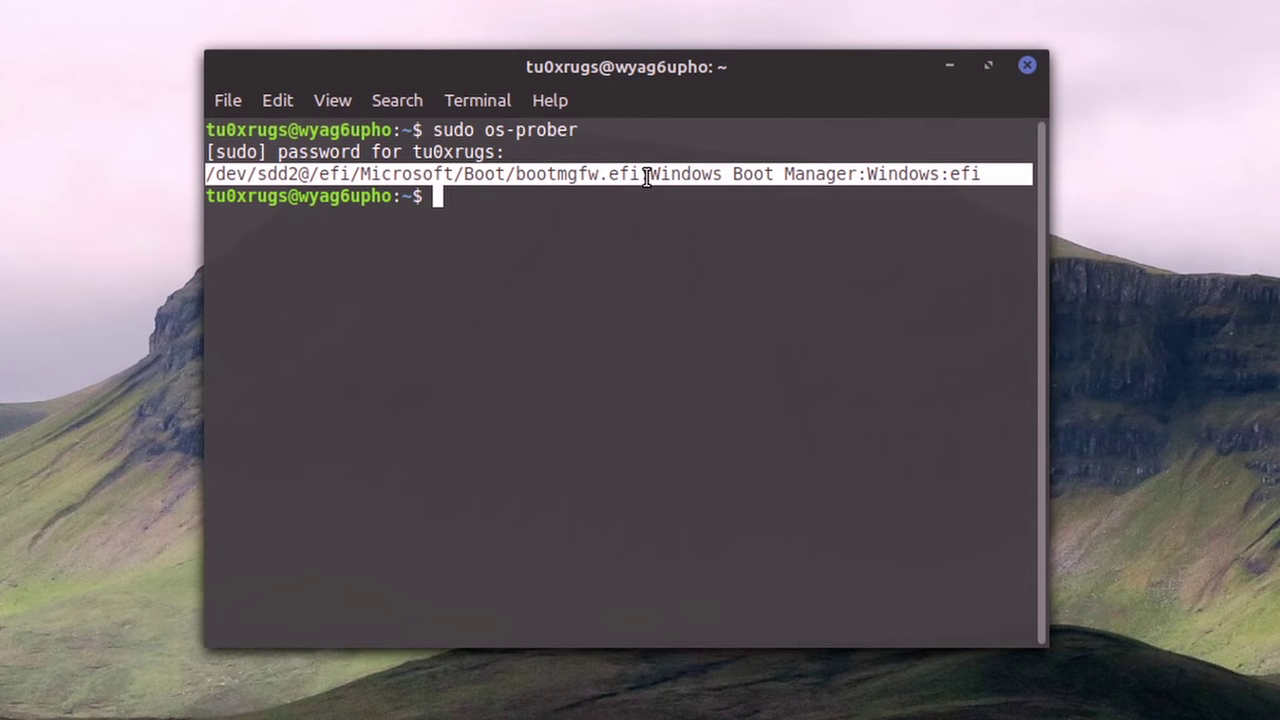
{"action": "left_click", "coordinate": [641, 212]}
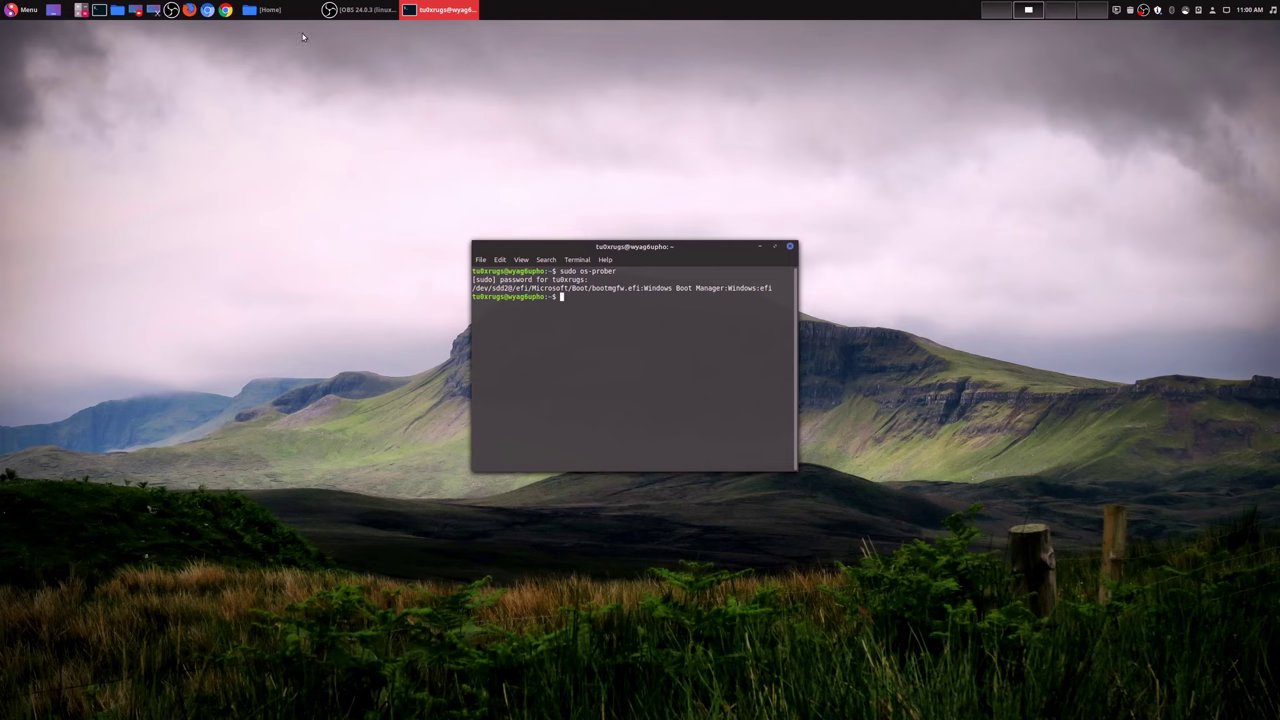
Browse from File System to /etc/default in a new Nemo window, then move it aside.
{"action": "left_click", "coordinate": [266, 9]}
{"action": "left_click", "coordinate": [420, 313]}
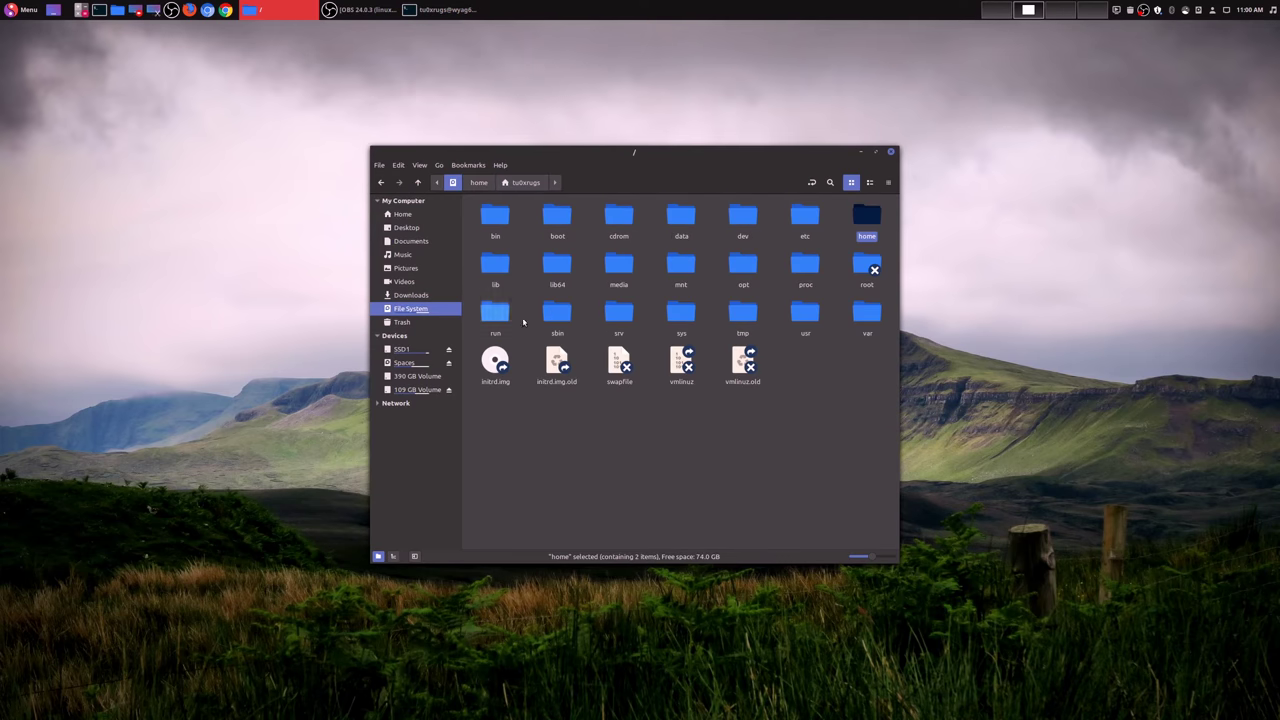
{"action": "double_click", "coordinate": [803, 217]}
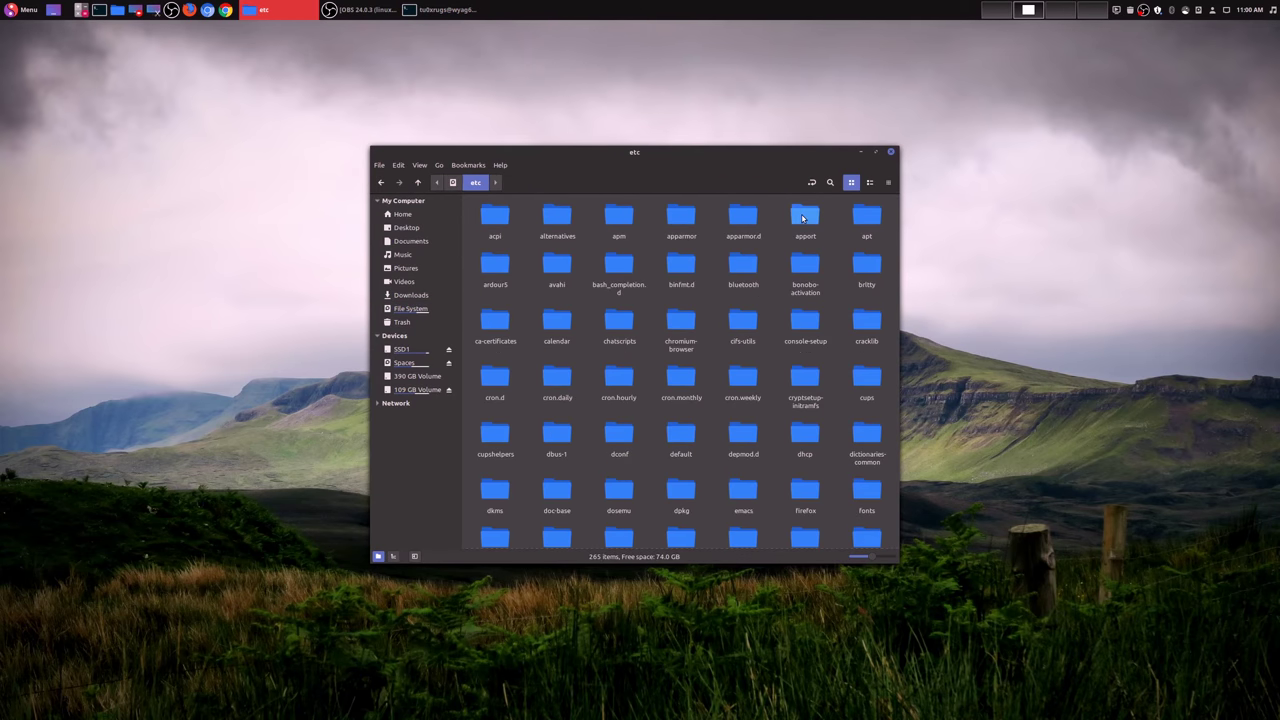
{"action": "double_click", "coordinate": [684, 432]}
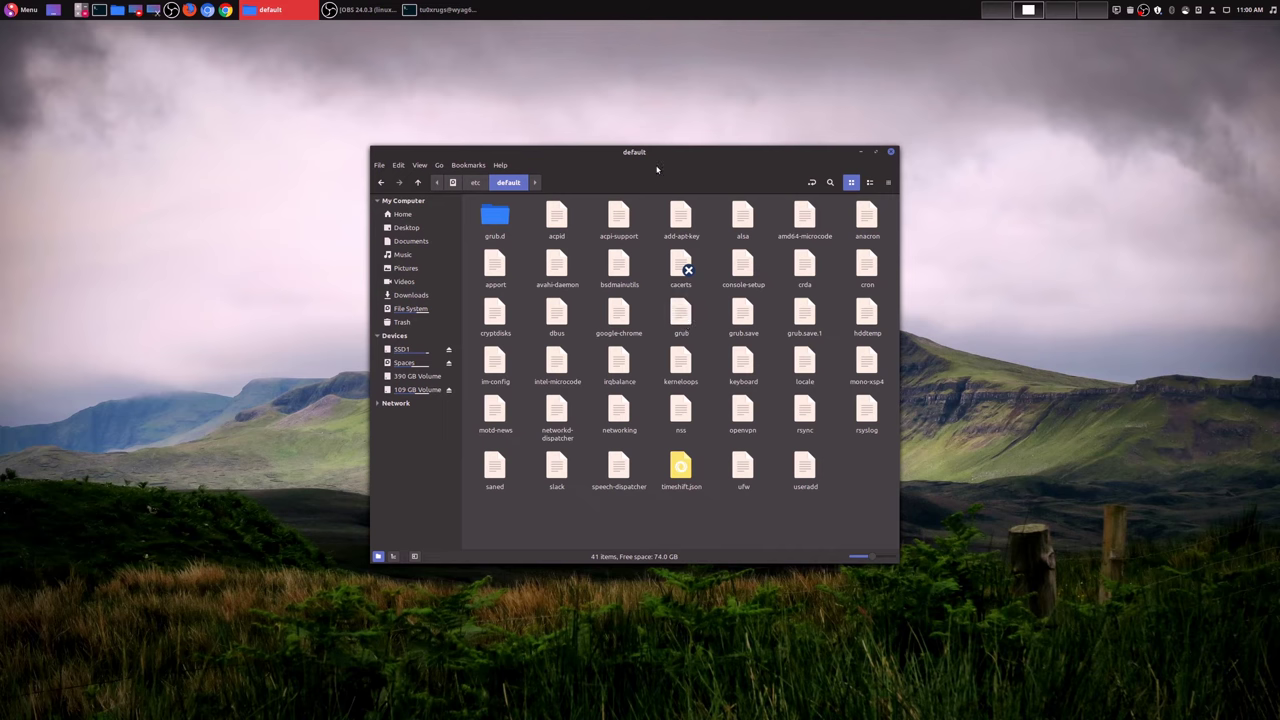
{"action": "left_click_drag", "start_coordinate": [652, 156], "coordinate": [879, 178]}
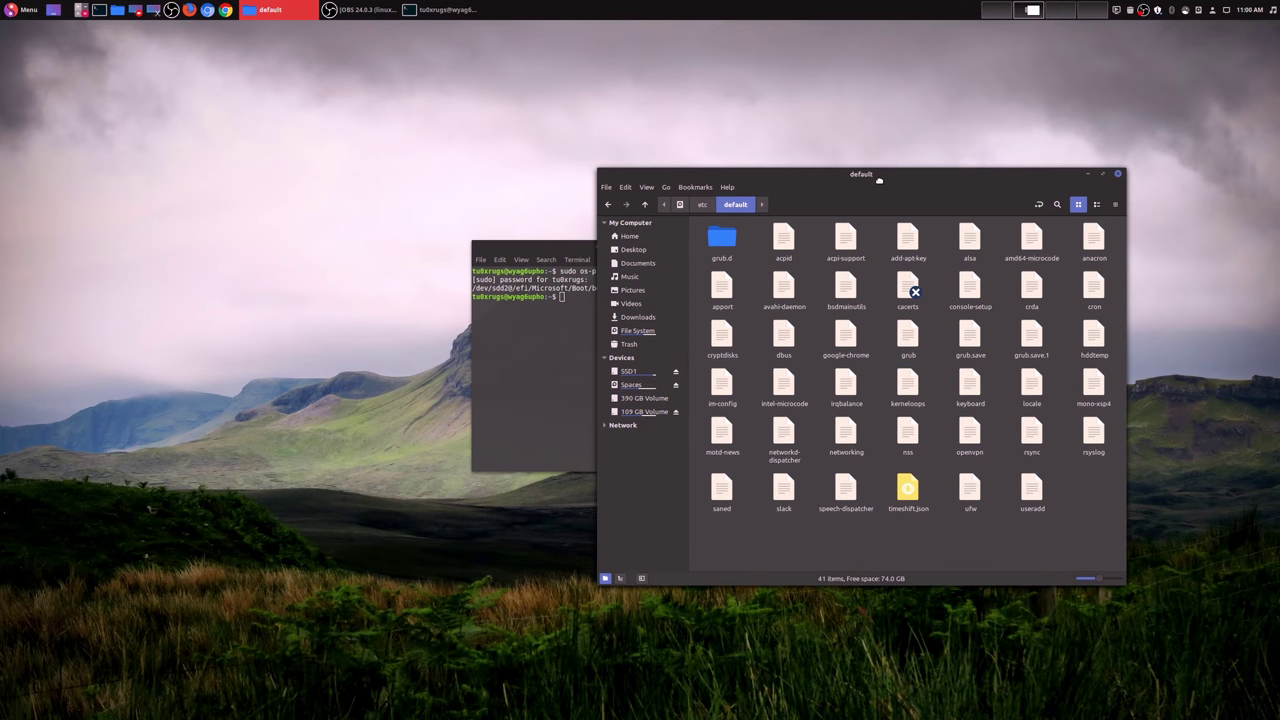
Move the terminal to the upper left and change into /etc/default.
{"action": "left_click", "coordinate": [565, 251]}
{"action": "left_click_drag", "start_coordinate": [565, 252], "coordinate": [240, 169]}
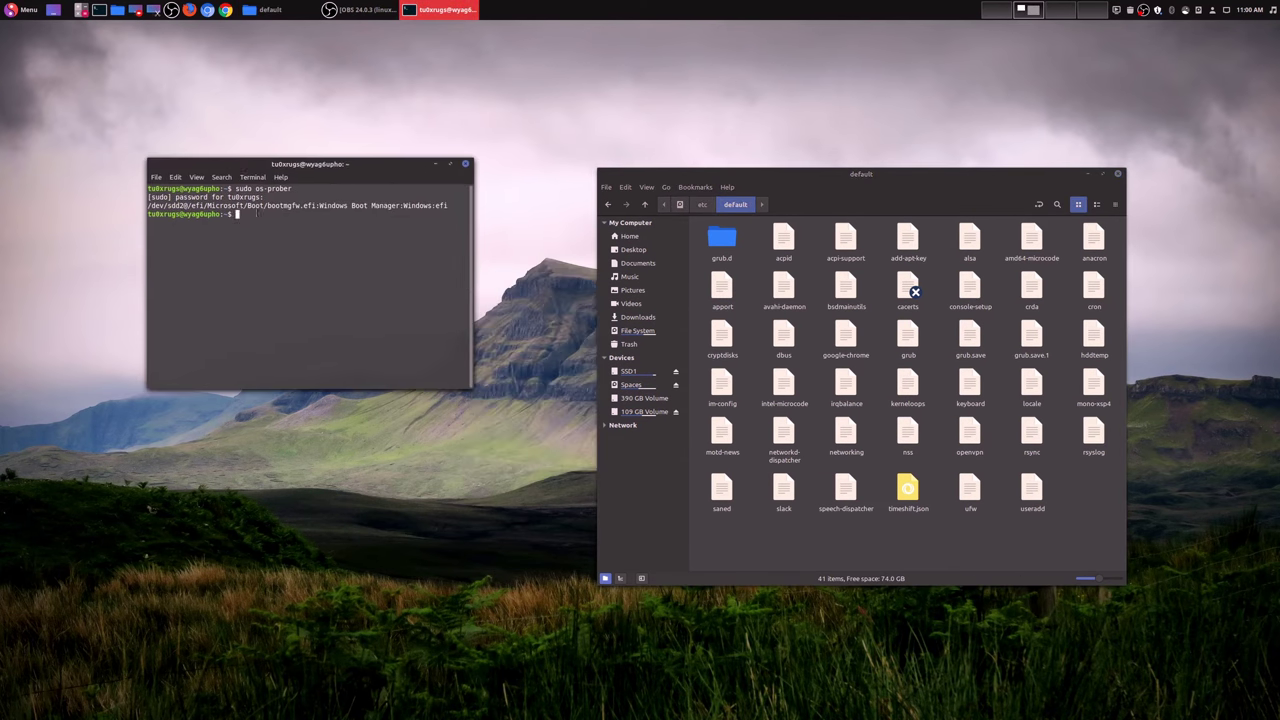
{"action": "type", "text": "cd "}
{"action": "type", "text": "/etc/default"}
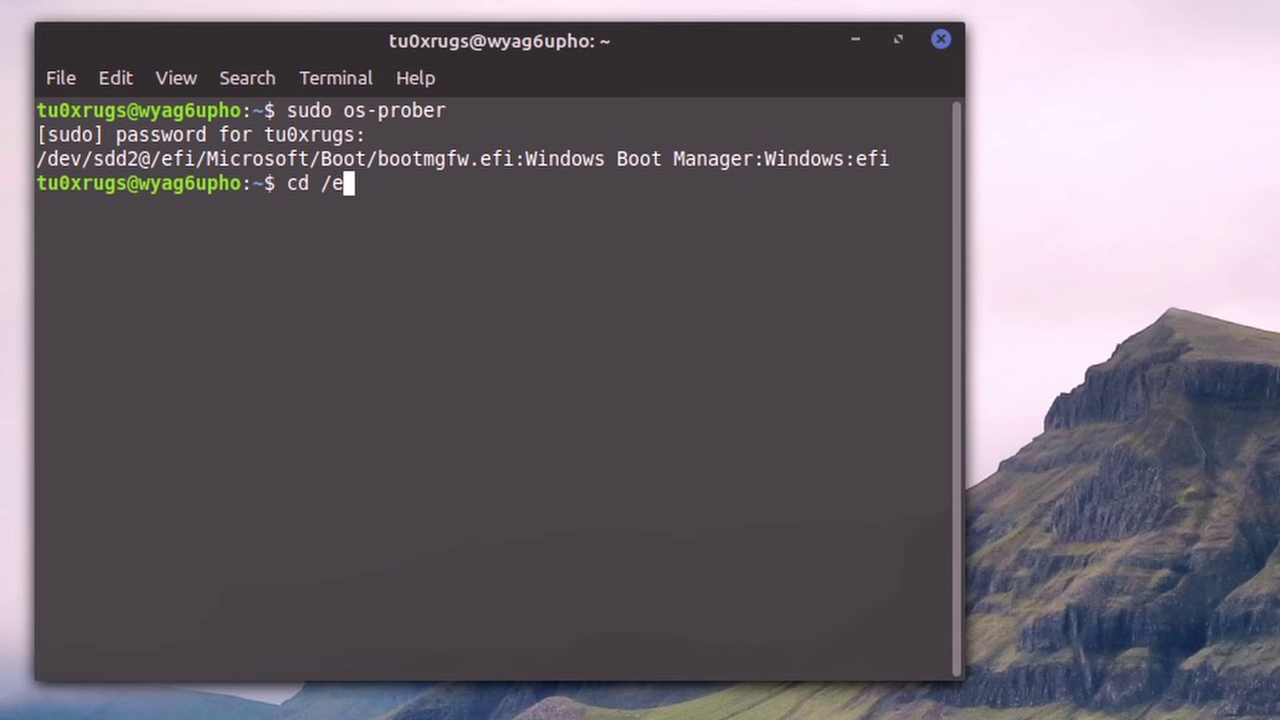
{"action": "key", "text": "Return"}
Open ./grub in nano with sudo, look past GRUB_TIMEOUT, and exit without changes.
{"action": "type", "text": "sudo na"}
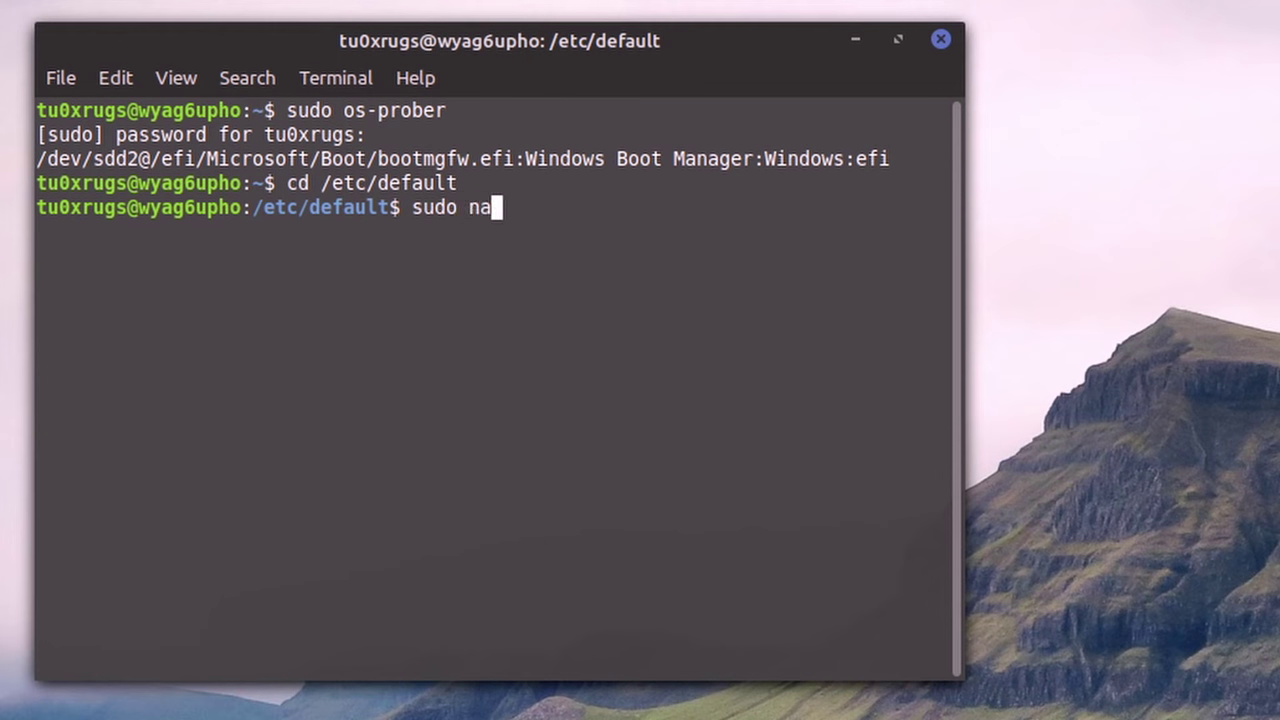
{"action": "type", "text": "no ./grub"}
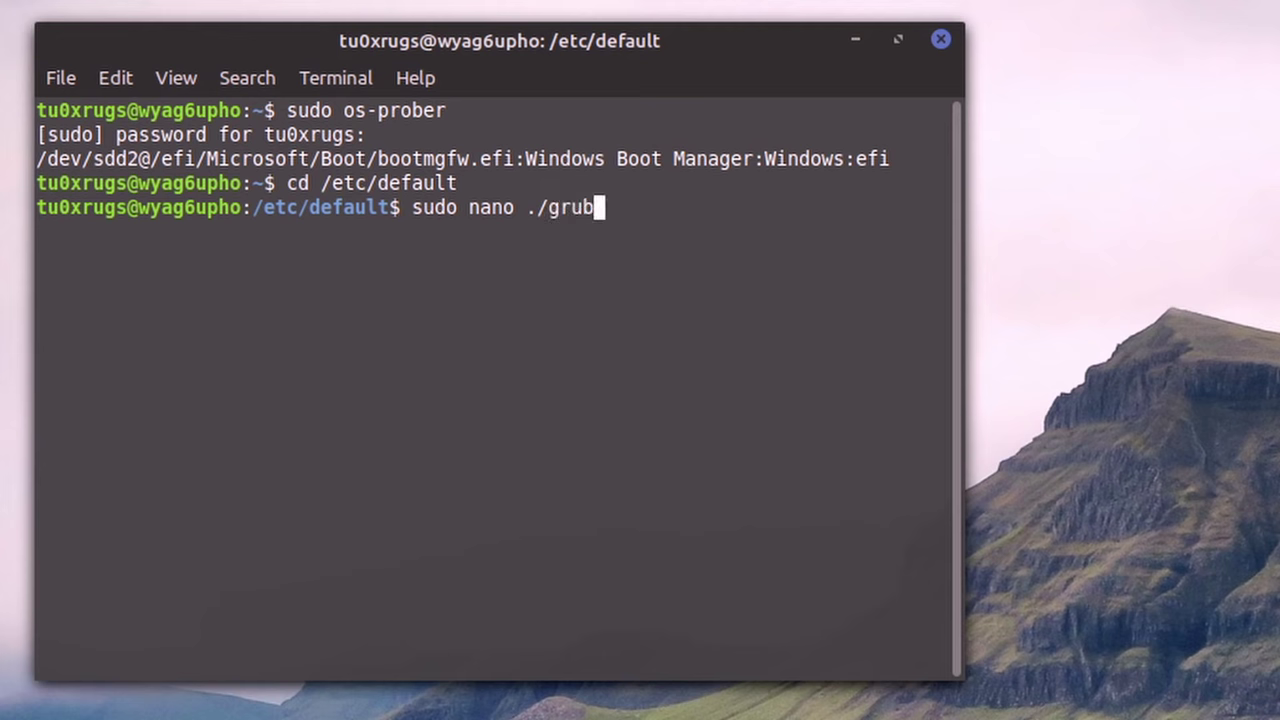
{"action": "key", "text": "Return"}
{"action": "key", "text": "Down"}
{"action": "key", "text": "Down"}
{"action": "key", "text": "Down"}
{"action": "key", "text": "Down"}
{"action": "key", "text": "Down"}
{"action": "key", "text": "Down"}
{"action": "key", "text": "Down"}
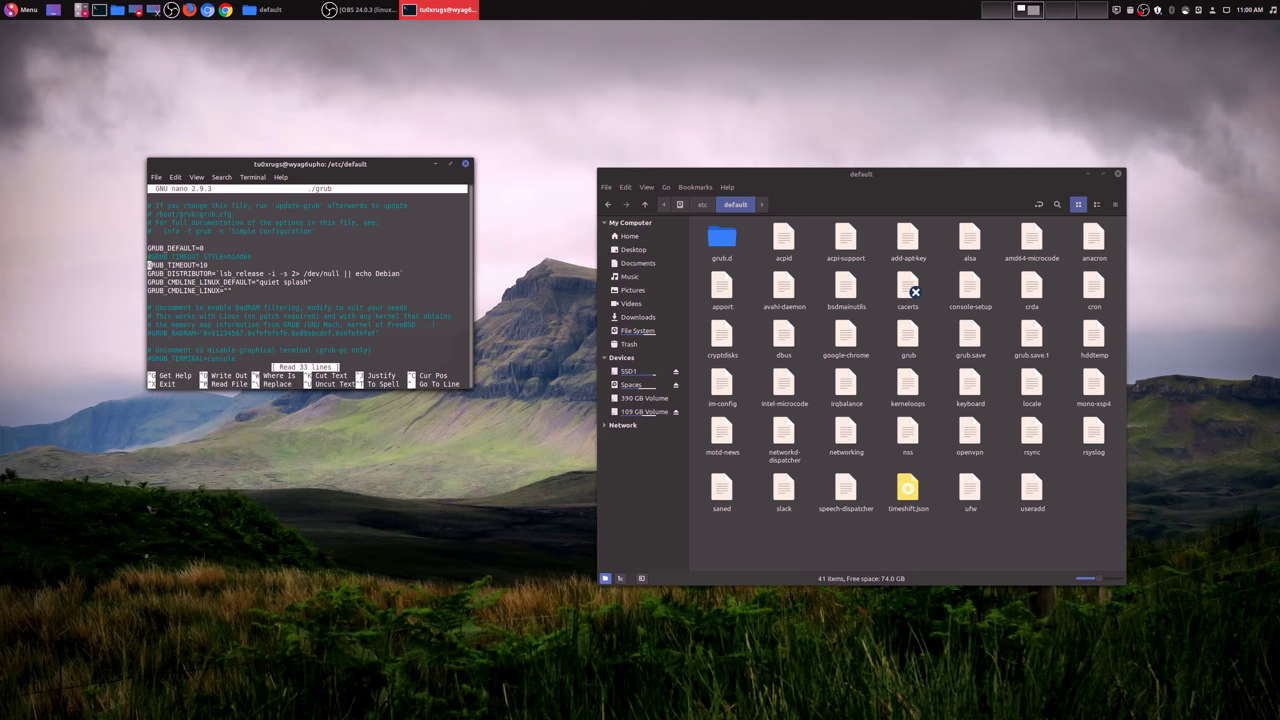
{"action": "key", "text": "Down"}
{"action": "key", "text": "Down"}
{"action": "key", "text": "Down"}
{"action": "key", "text": "Down"}
{"action": "key", "text": "Down"}
{"action": "key", "text": "ctrl+x"}
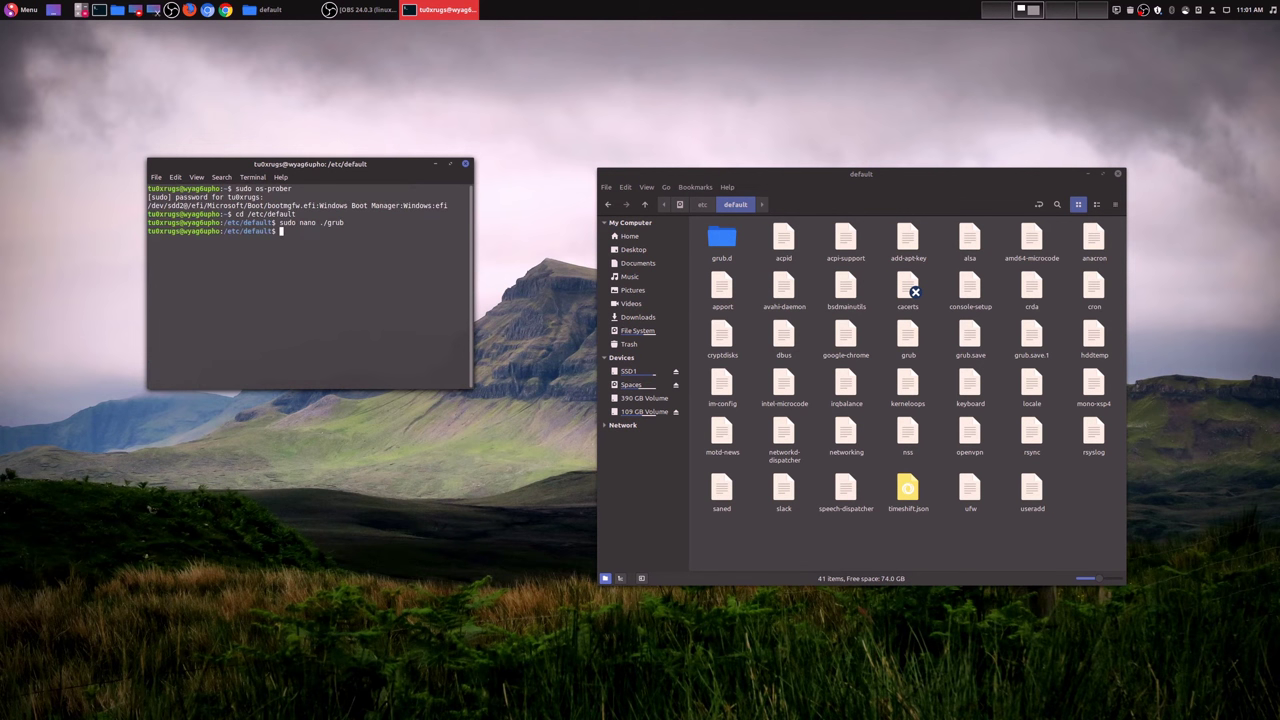
Hide the terminal and open the default folder as root from etc, authenticating with the password.
{"action": "left_click", "coordinate": [435, 163]}
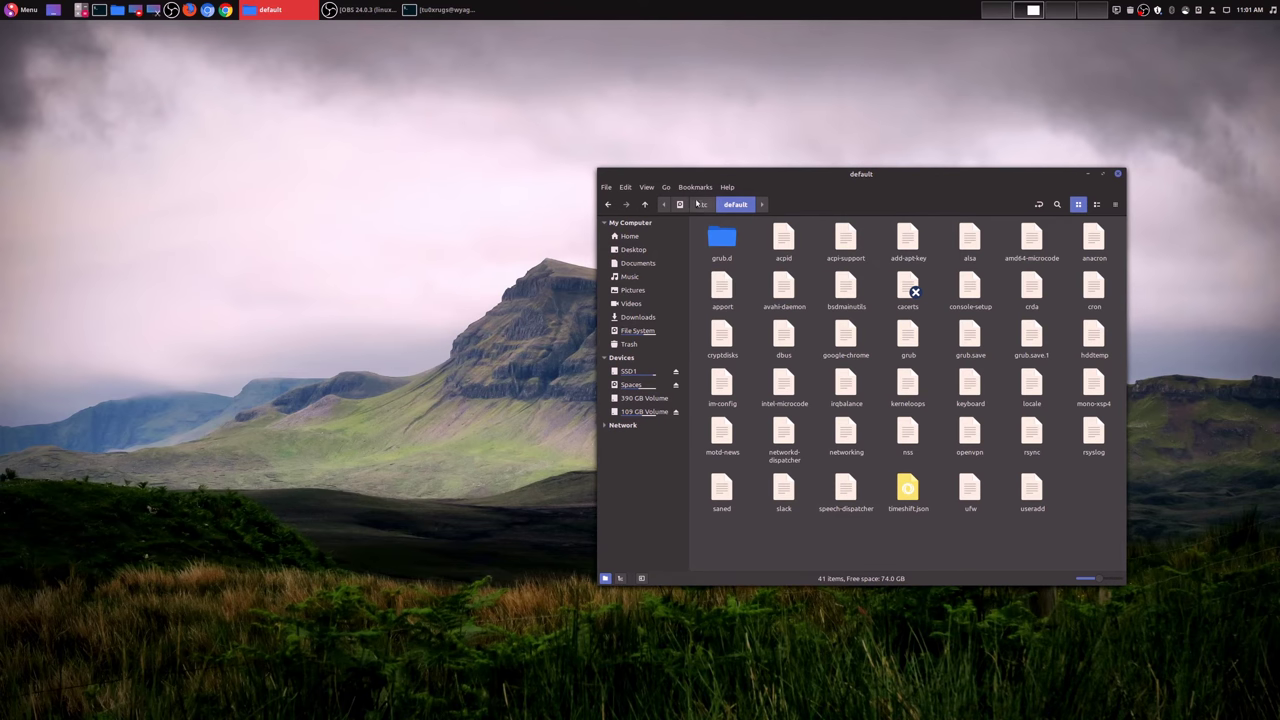
{"action": "left_click", "coordinate": [701, 205]}
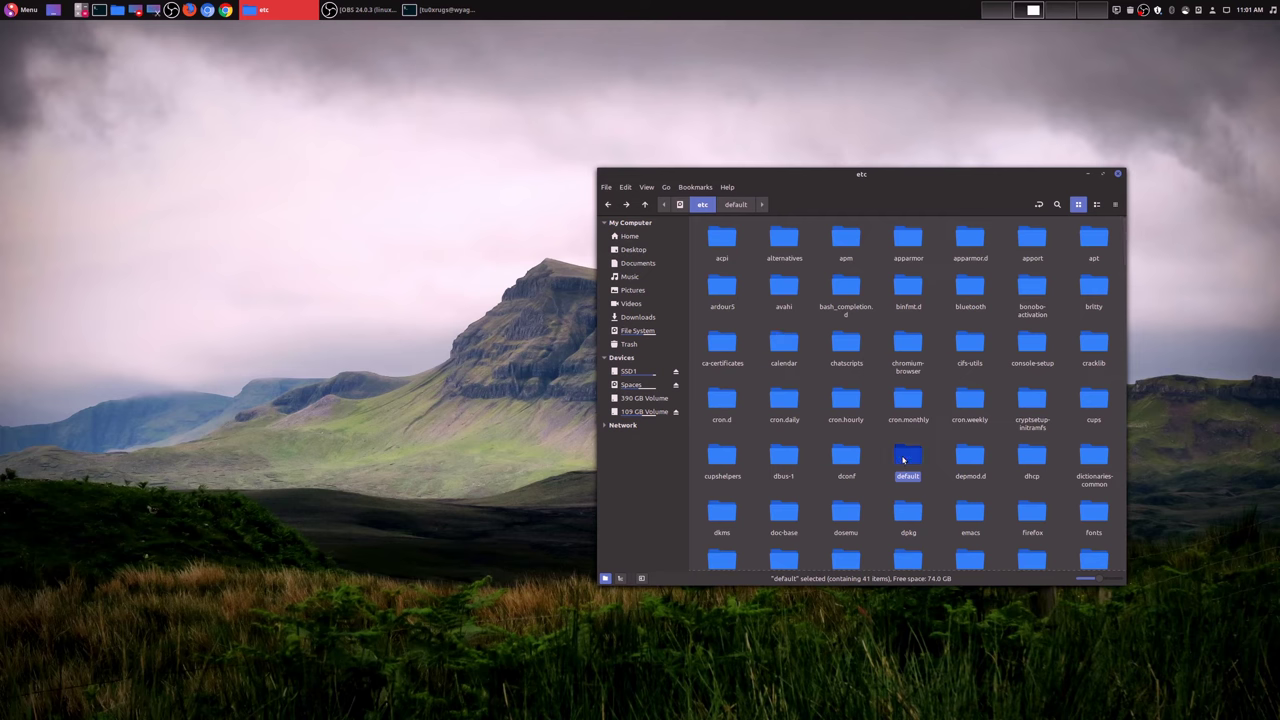
{"action": "right_click", "coordinate": [903, 460]}
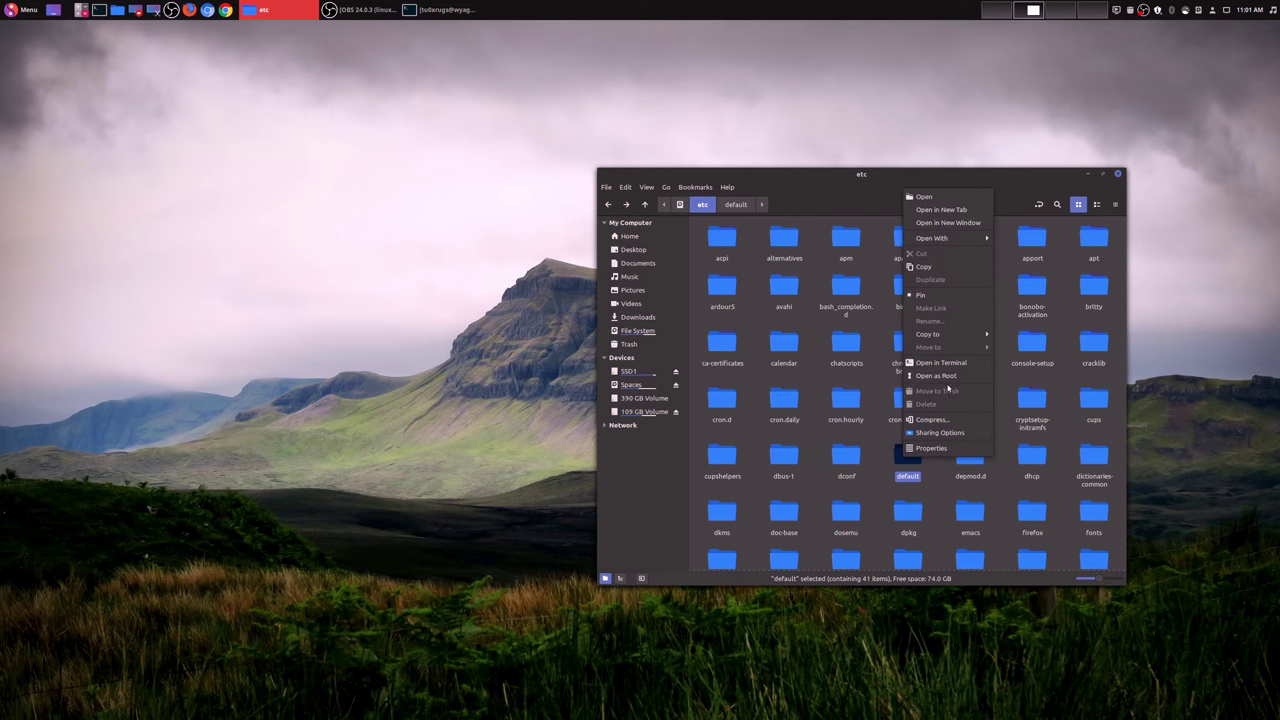
{"action": "left_click", "coordinate": [936, 375]}
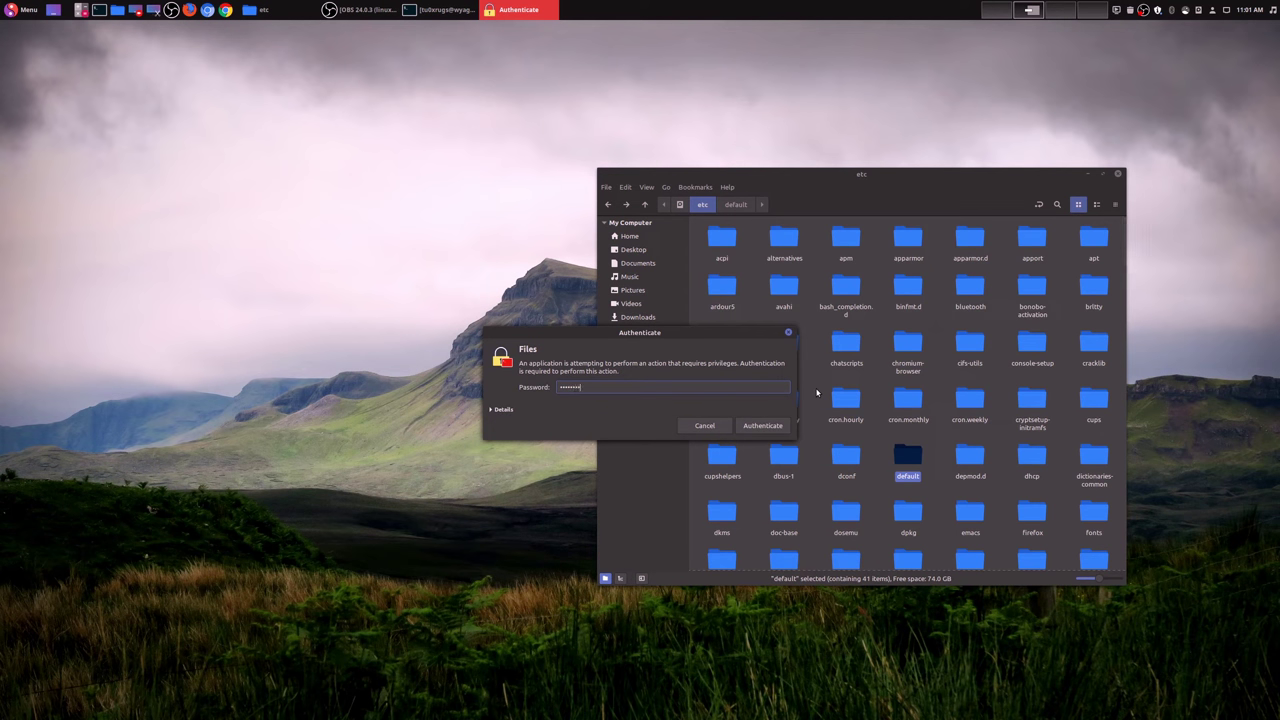
{"action": "key", "text": "Return"}
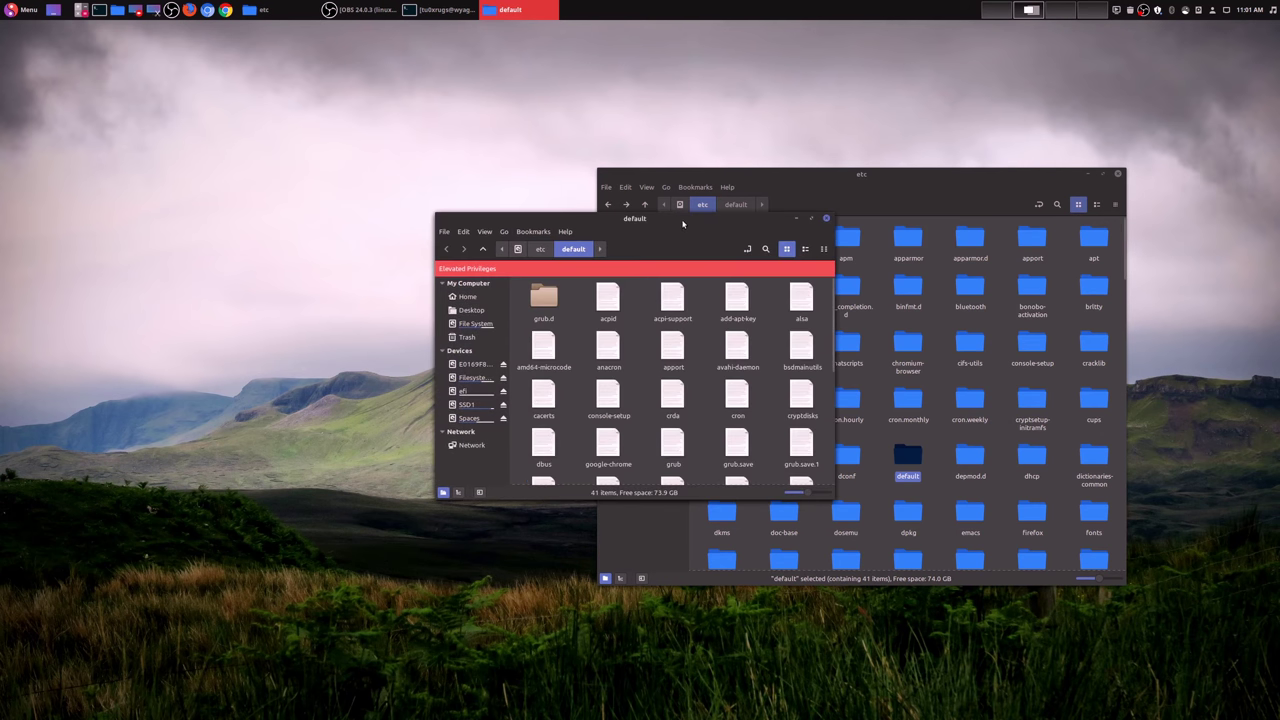
Open the grub file from the root Nemo window in the text editor.
{"action": "left_click_drag", "start_coordinate": [683, 224], "coordinate": [483, 164]}
{"action": "scroll", "coordinate": [471, 315], "scroll_direction": "down", "scroll_amount": 1}
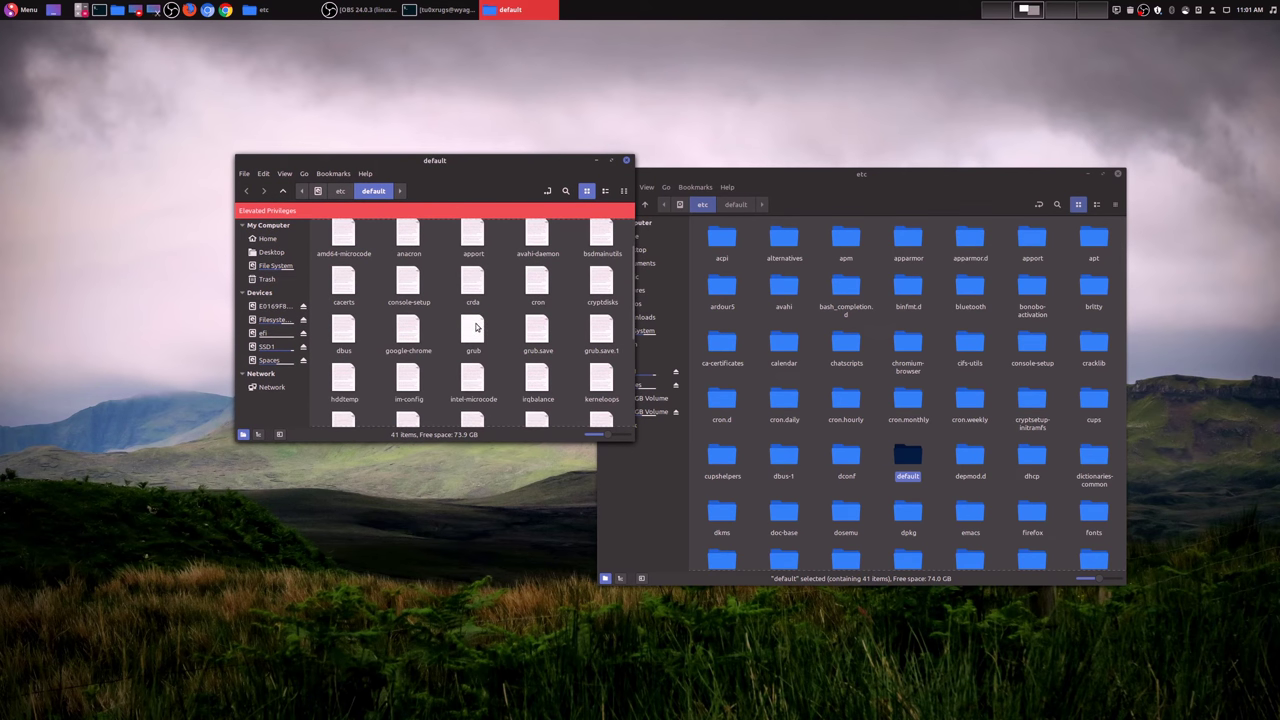
{"action": "double_click", "coordinate": [476, 327]}
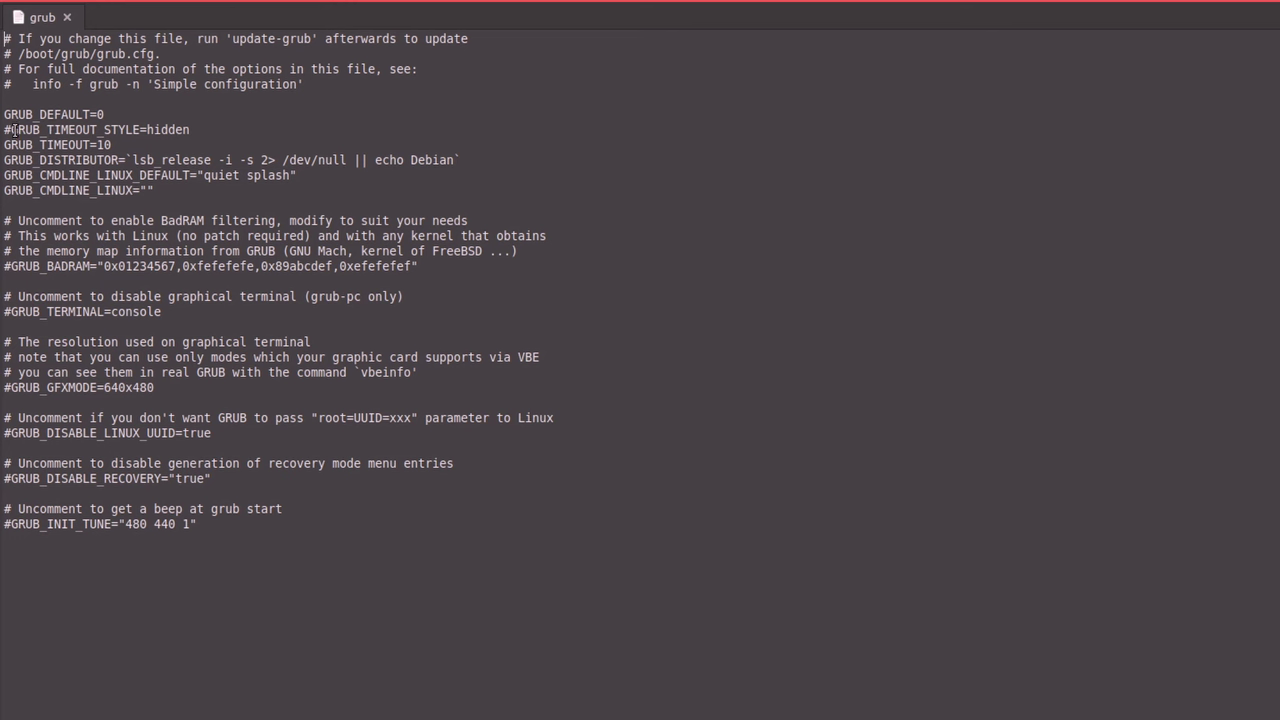
{"action": "left_click_drag", "start_coordinate": [11, 130], "coordinate": [204, 130]}
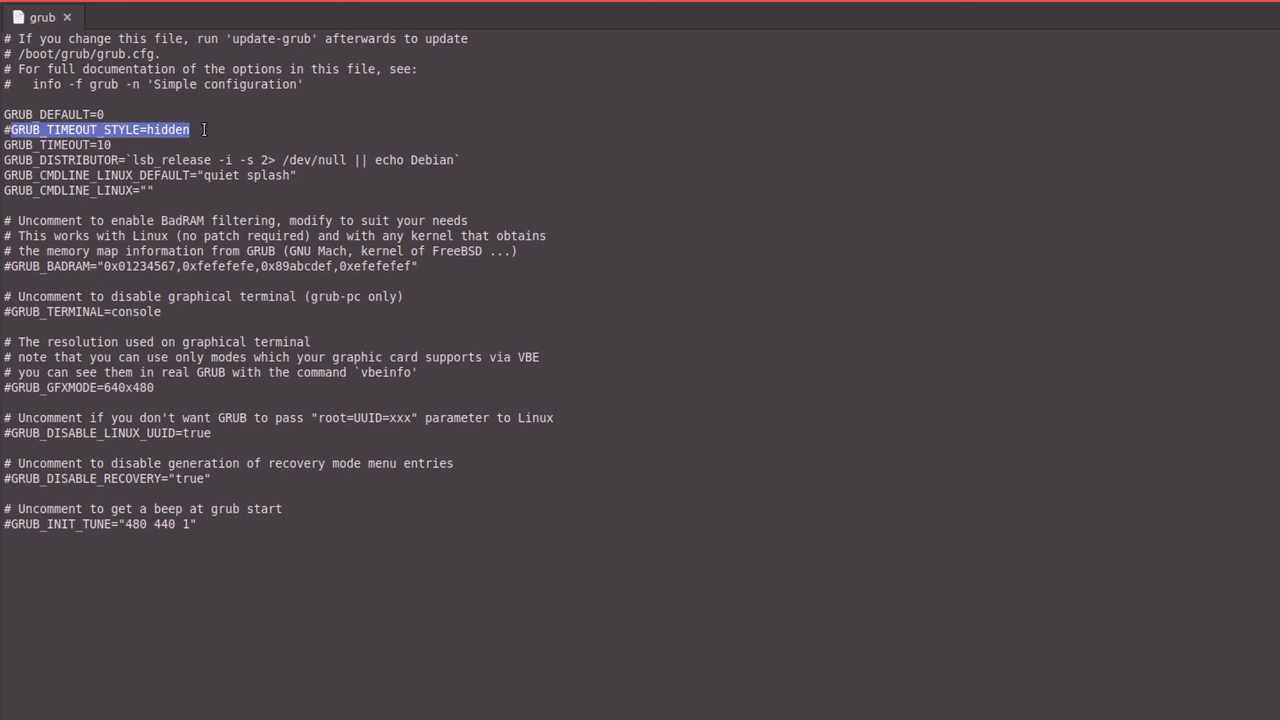
{"action": "left_click", "coordinate": [22, 130]}
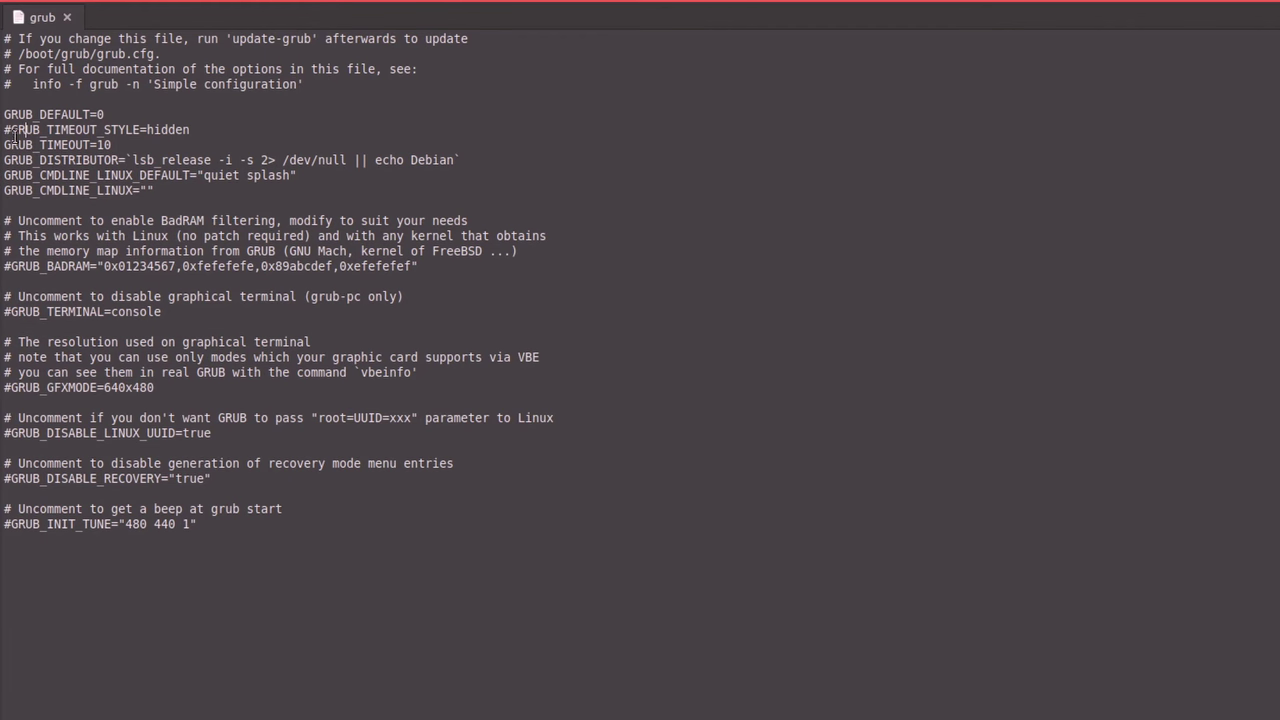
{"action": "left_click_drag", "start_coordinate": [12, 130], "coordinate": [3, 130]}
{"action": "left_click", "coordinate": [60, 145]}
{"action": "left_click_drag", "start_coordinate": [113, 145], "coordinate": [3, 147]}
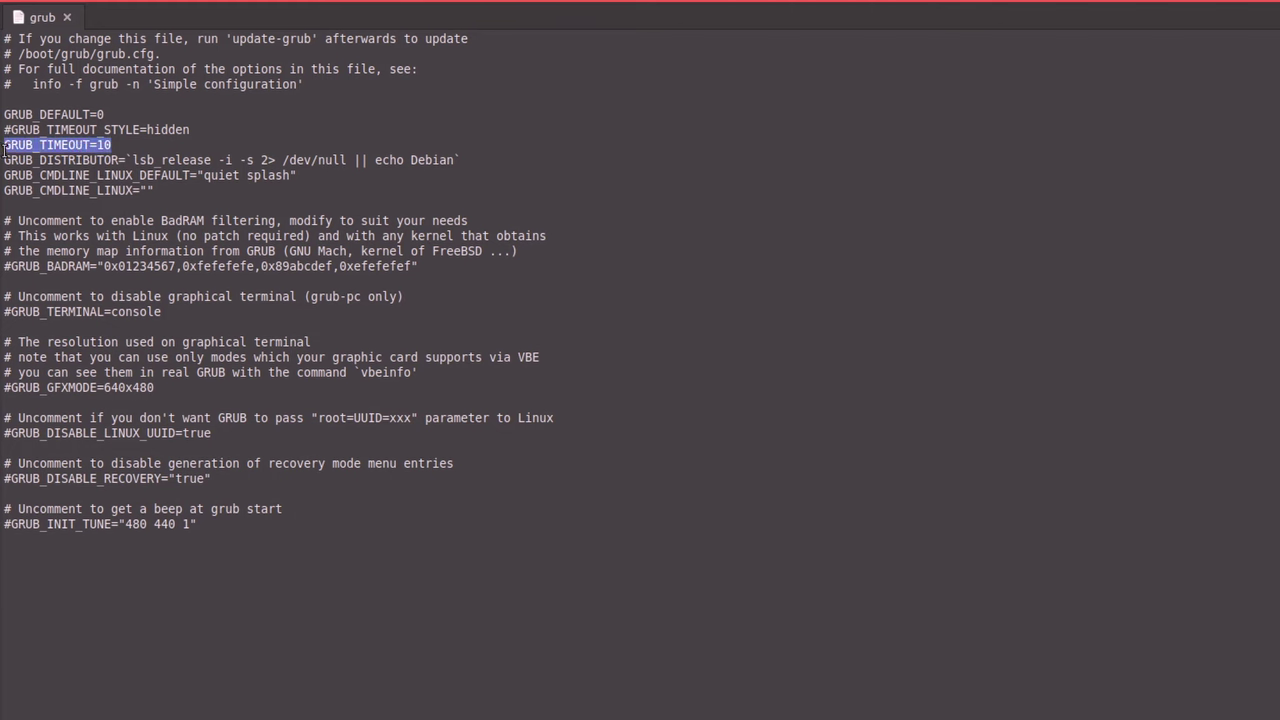
{"action": "left_click", "coordinate": [113, 146]}
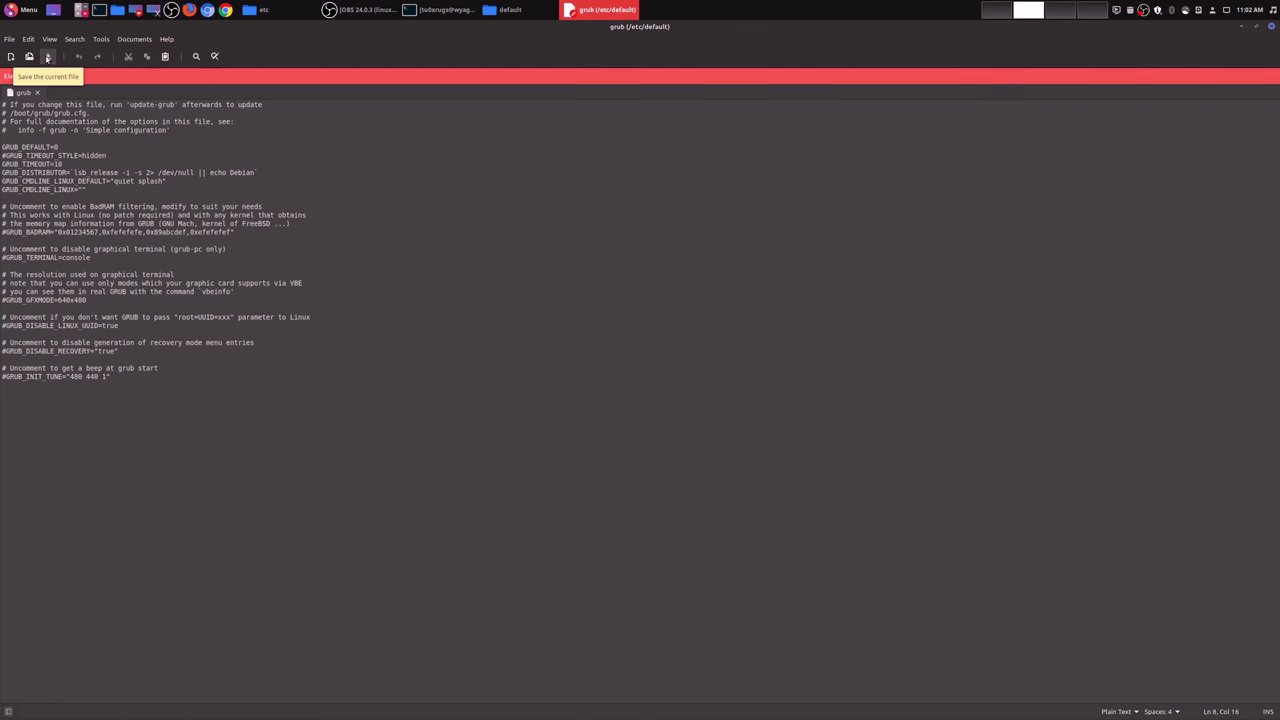
Hide the grub editor and both file managers, restore Terminal, and type sudo update-grub.
{"action": "left_click", "coordinate": [1255, 27]}
{"action": "left_click", "coordinate": [758, 231]}
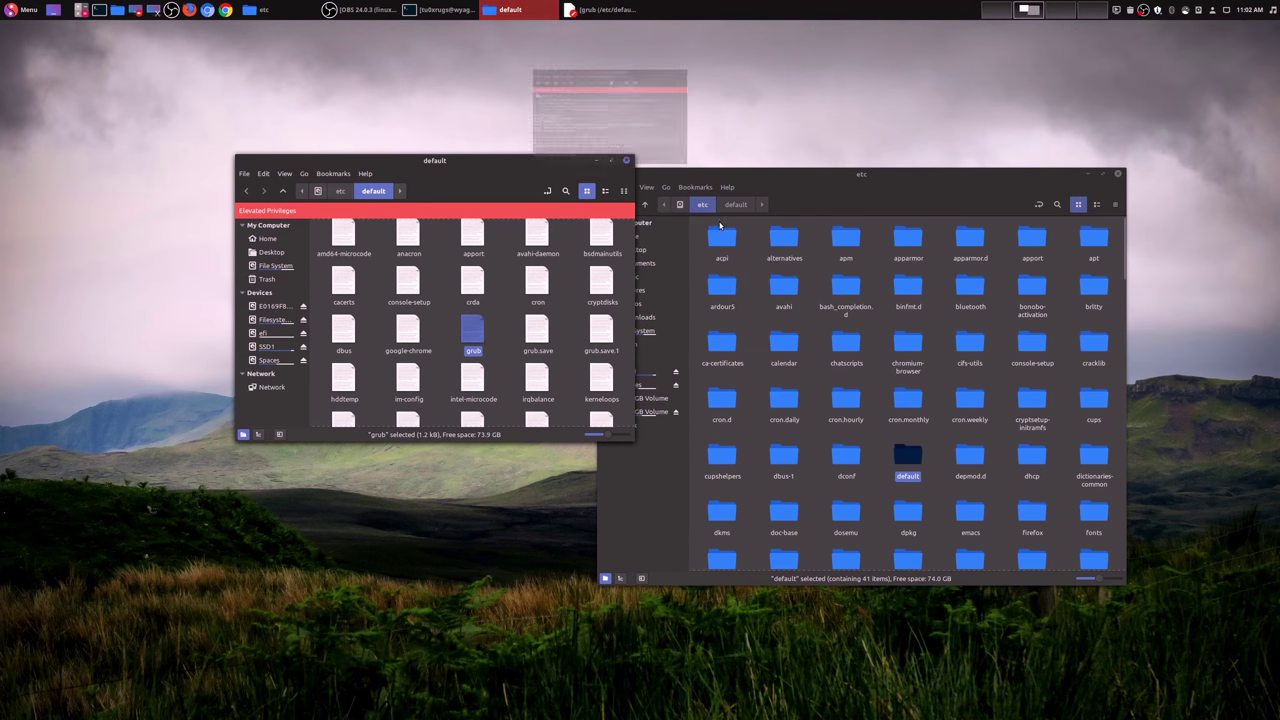
{"action": "left_click", "coordinate": [596, 160]}
{"action": "left_click", "coordinate": [1088, 174]}
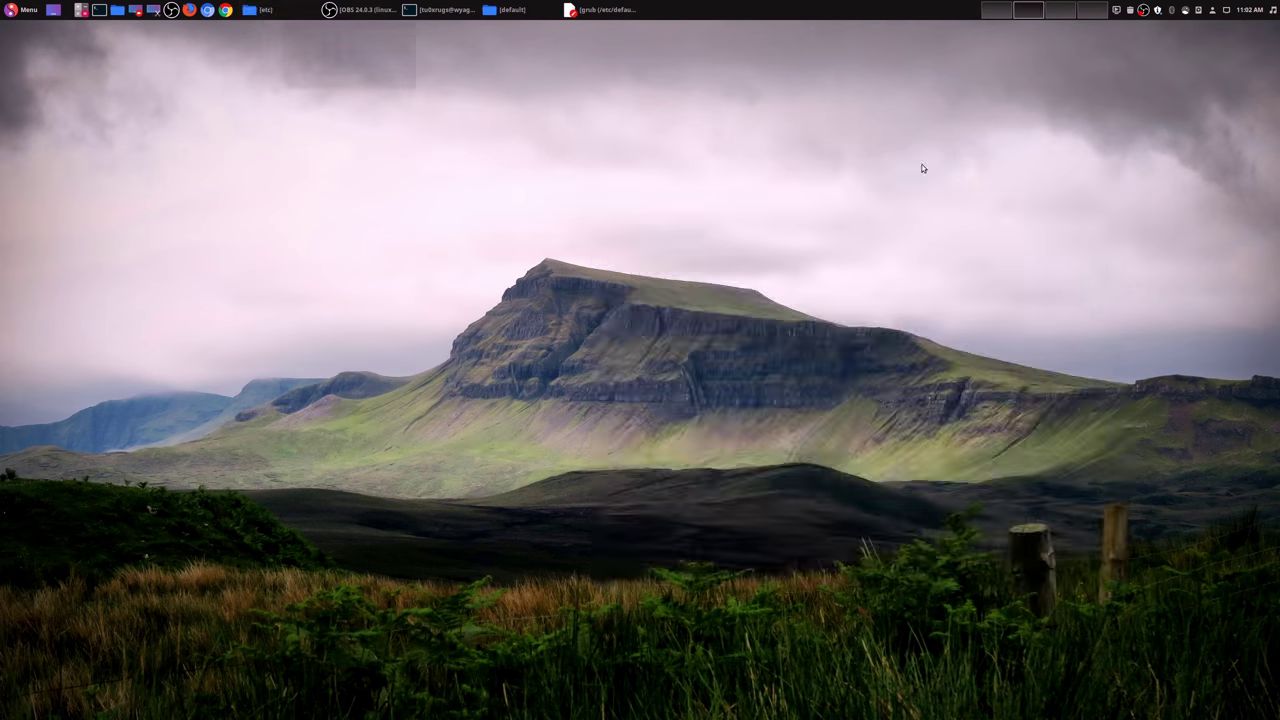
{"action": "left_click", "coordinate": [455, 10]}
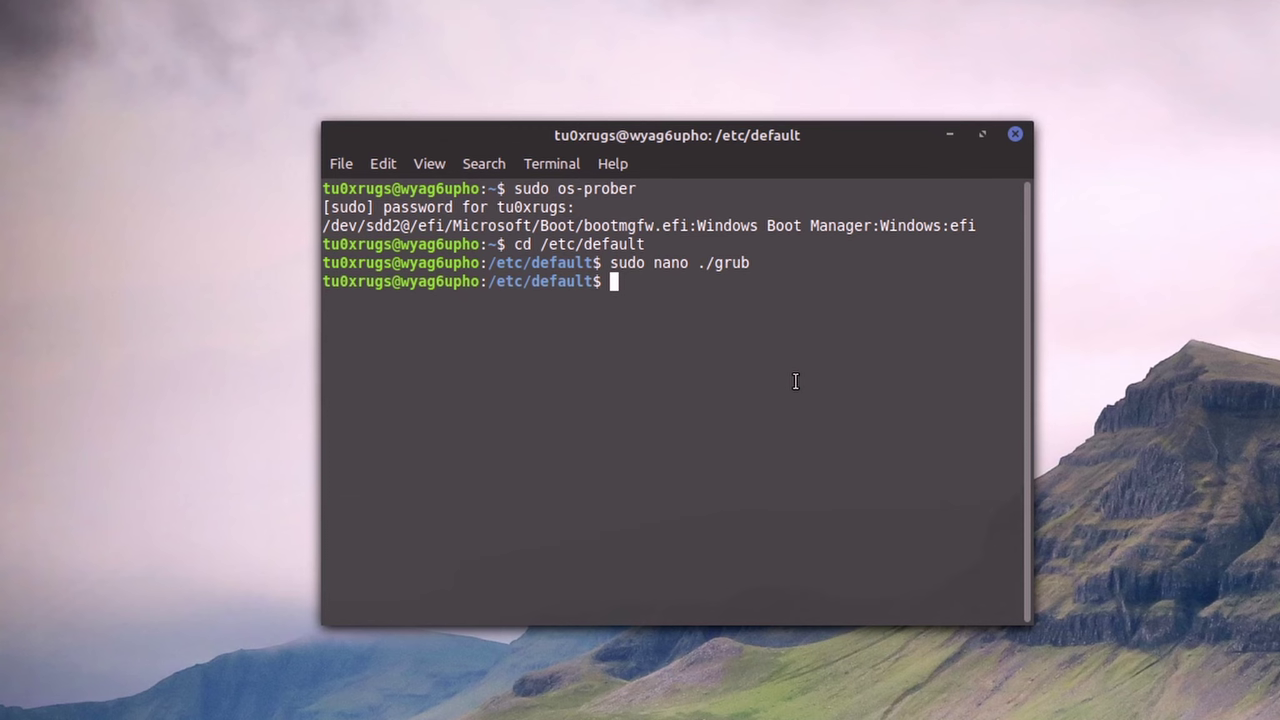
{"action": "type", "text": "sudo update-grub"}
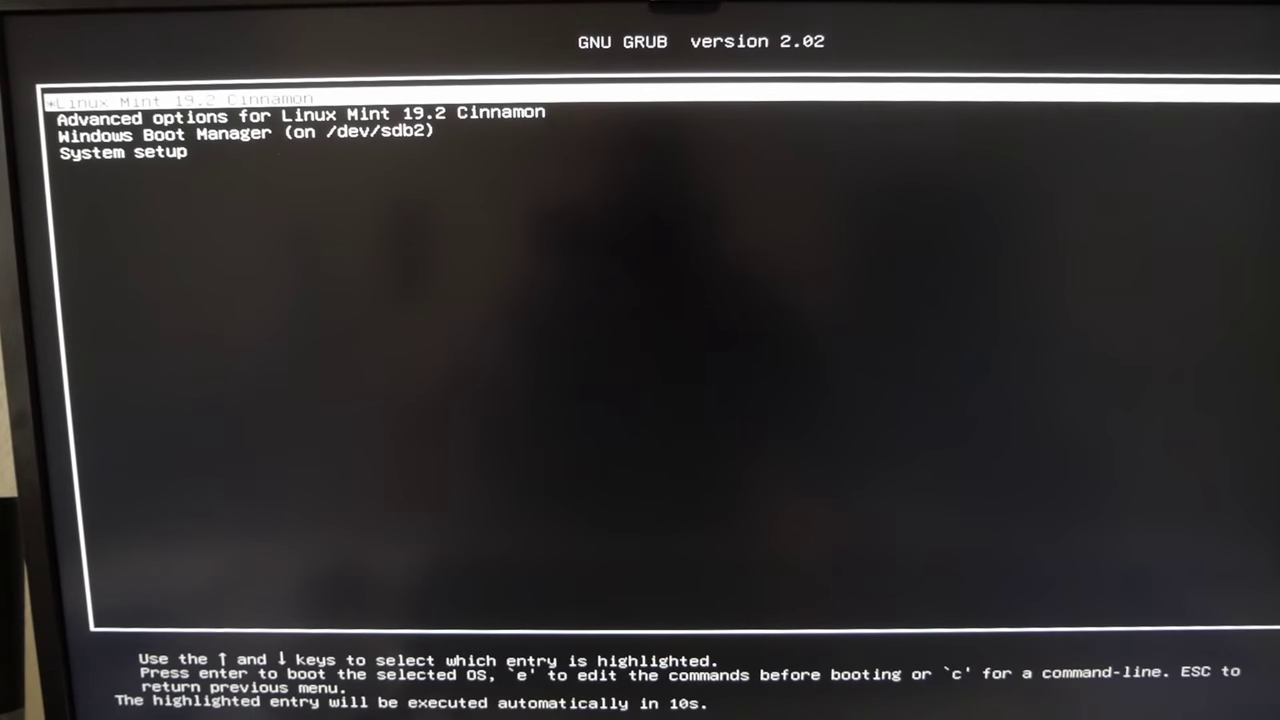
Boot Windows 10 from GRUB's Windows Boot Manager (/dev/sdb2) entry.
{"action": "key", "text": "Down"}
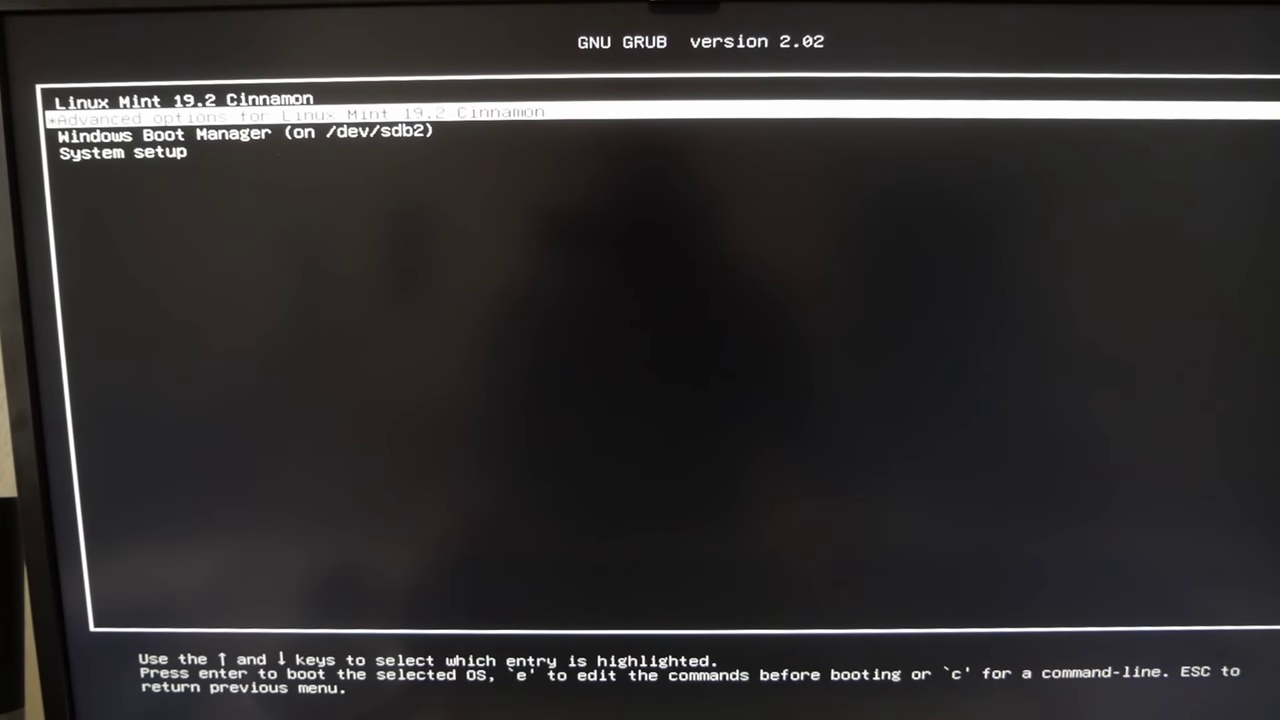
{"action": "key", "text": "Down"}
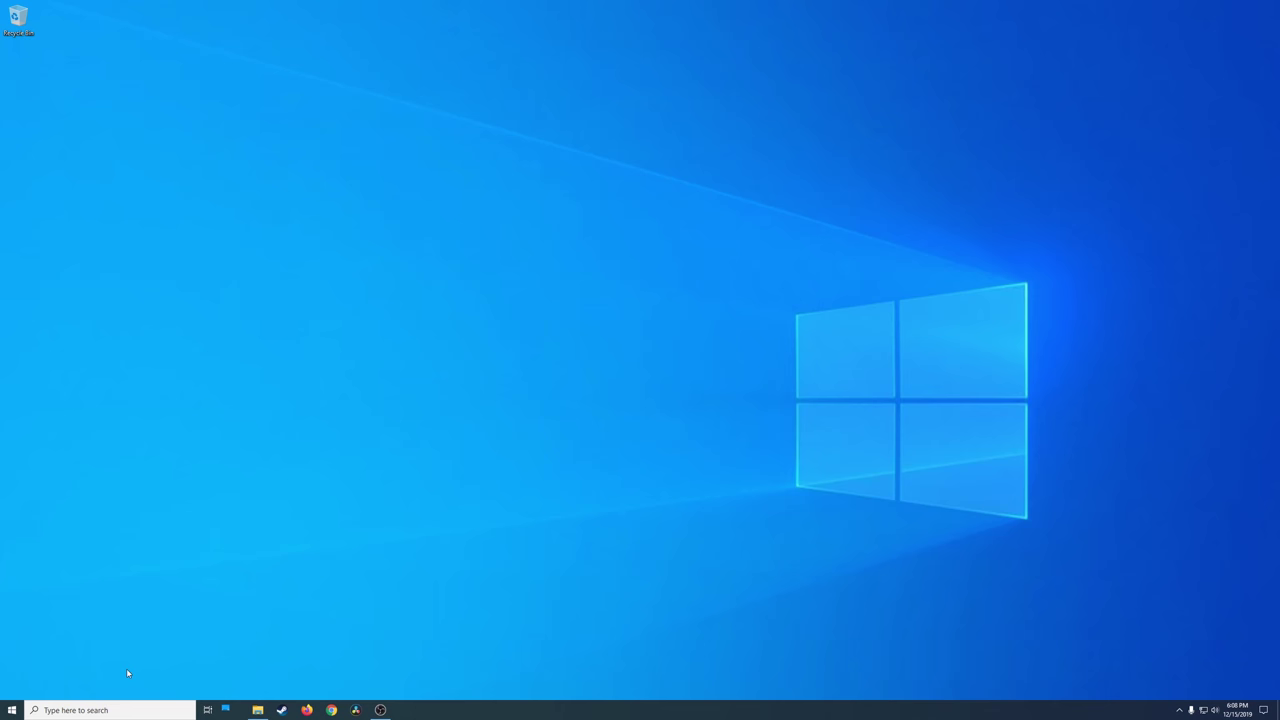
Confirm fast startup is unchecked in Control Panel's power button settings, then close the window.
{"action": "left_click", "coordinate": [86, 709]}
{"action": "type", "text": "control"}
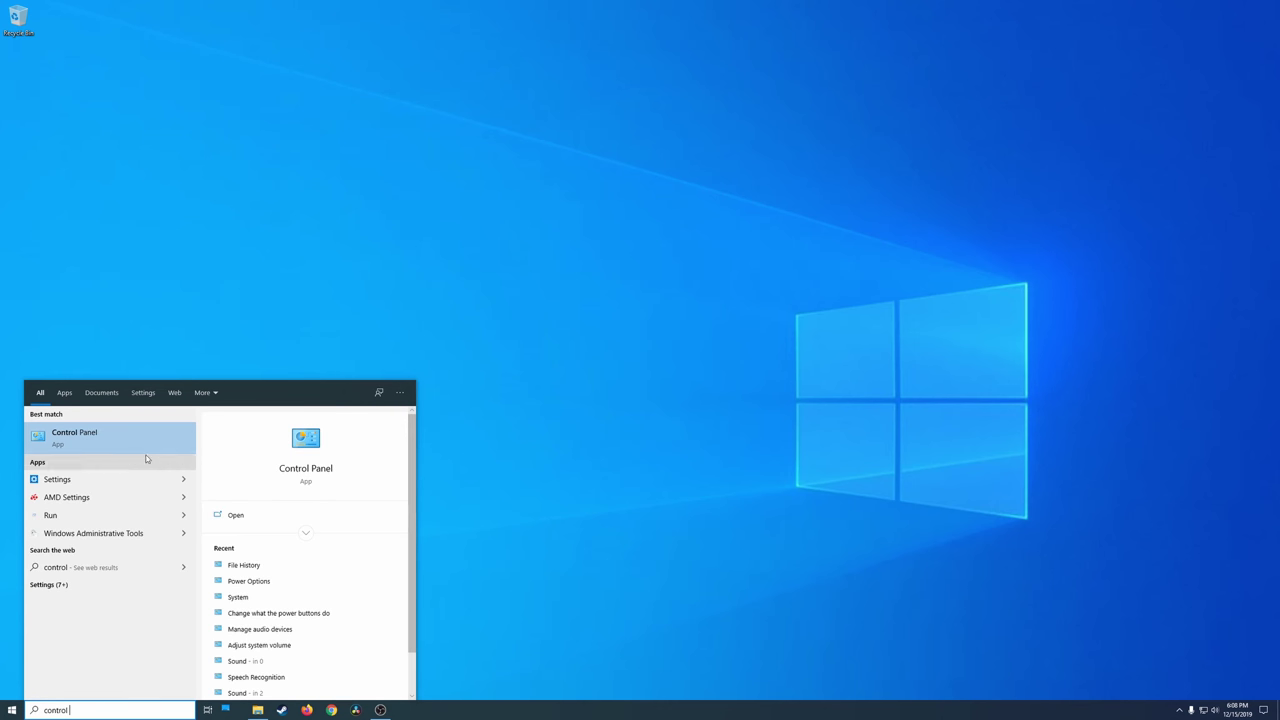
{"action": "left_click", "coordinate": [138, 439]}
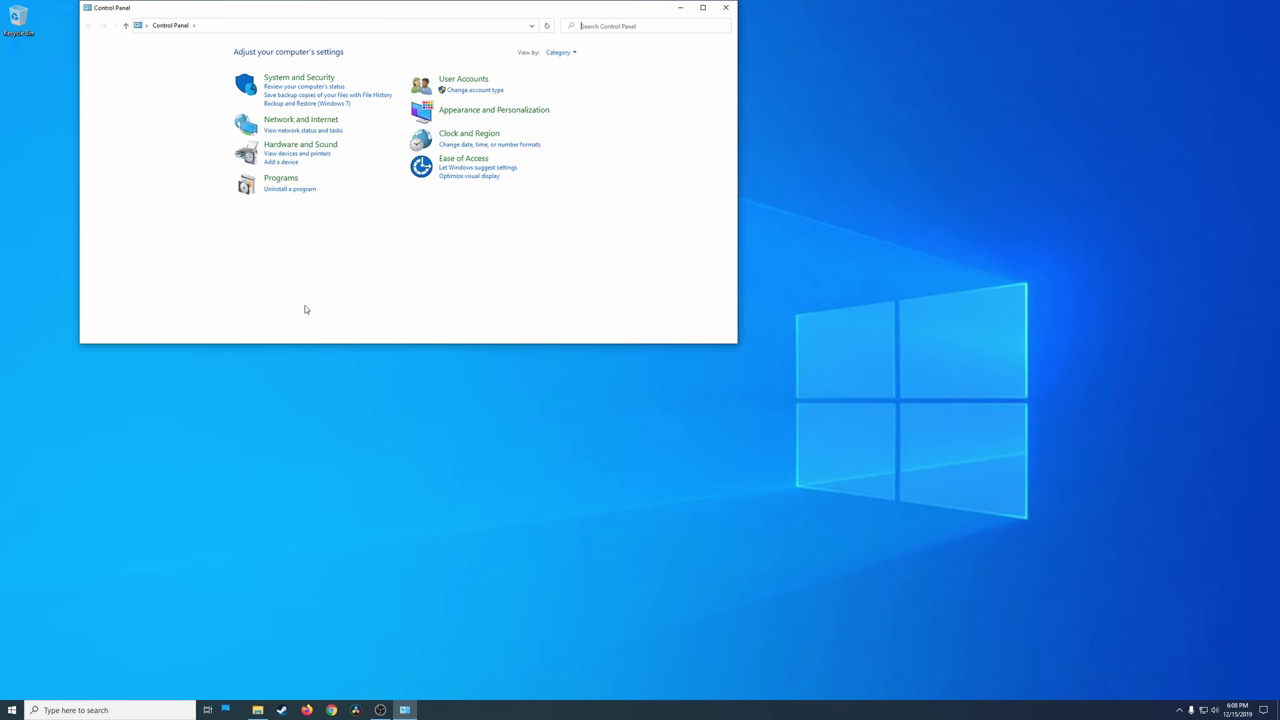
{"action": "left_click", "coordinate": [299, 78]}
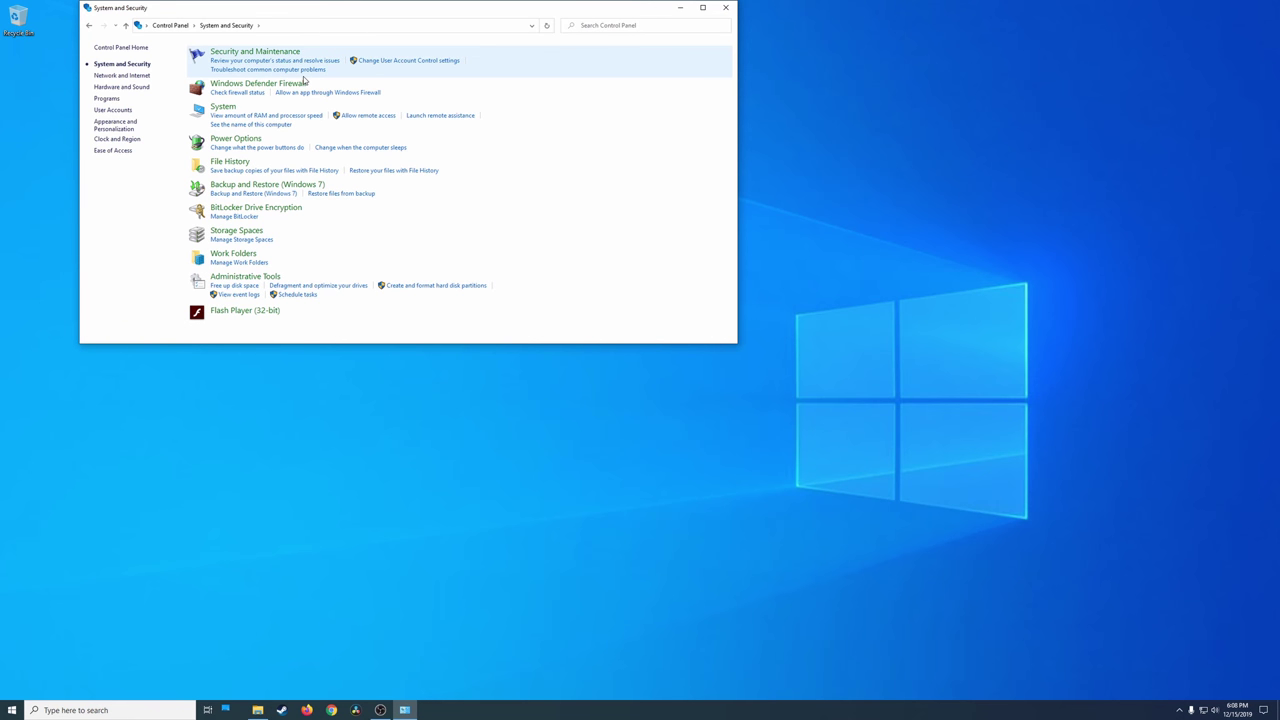
{"action": "left_click", "coordinate": [248, 148]}
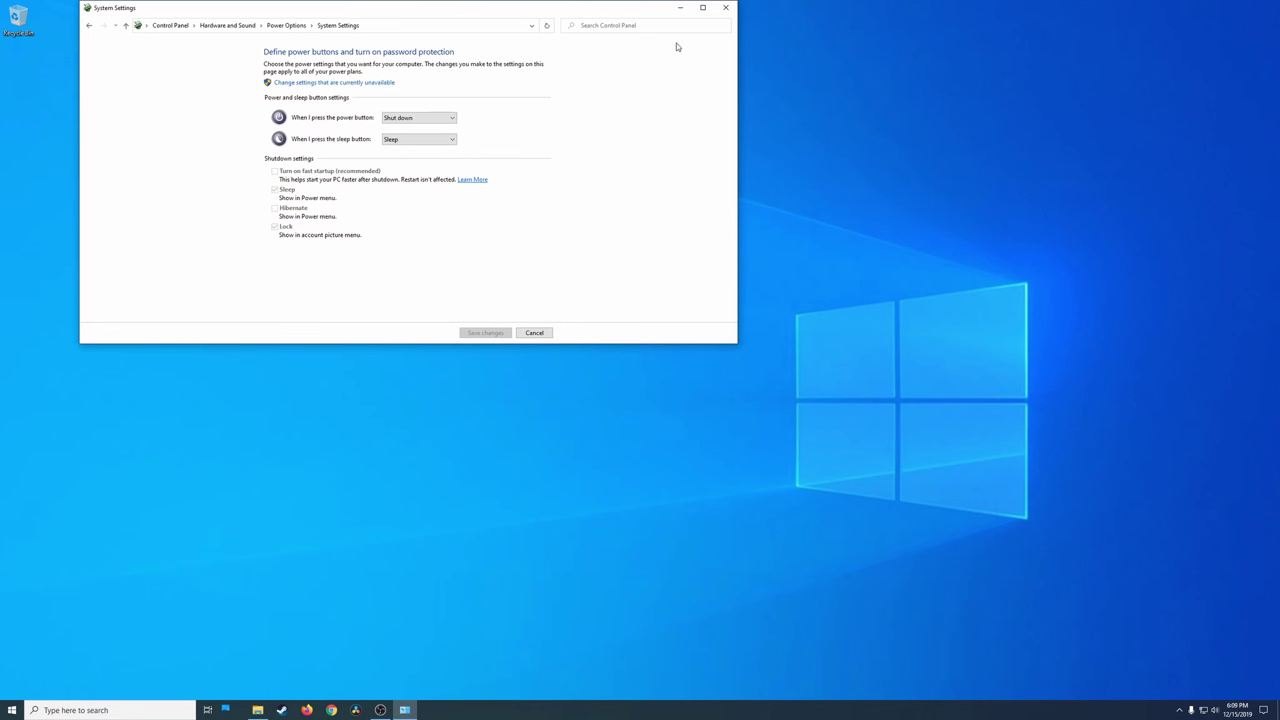
{"action": "left_click", "coordinate": [680, 9]}
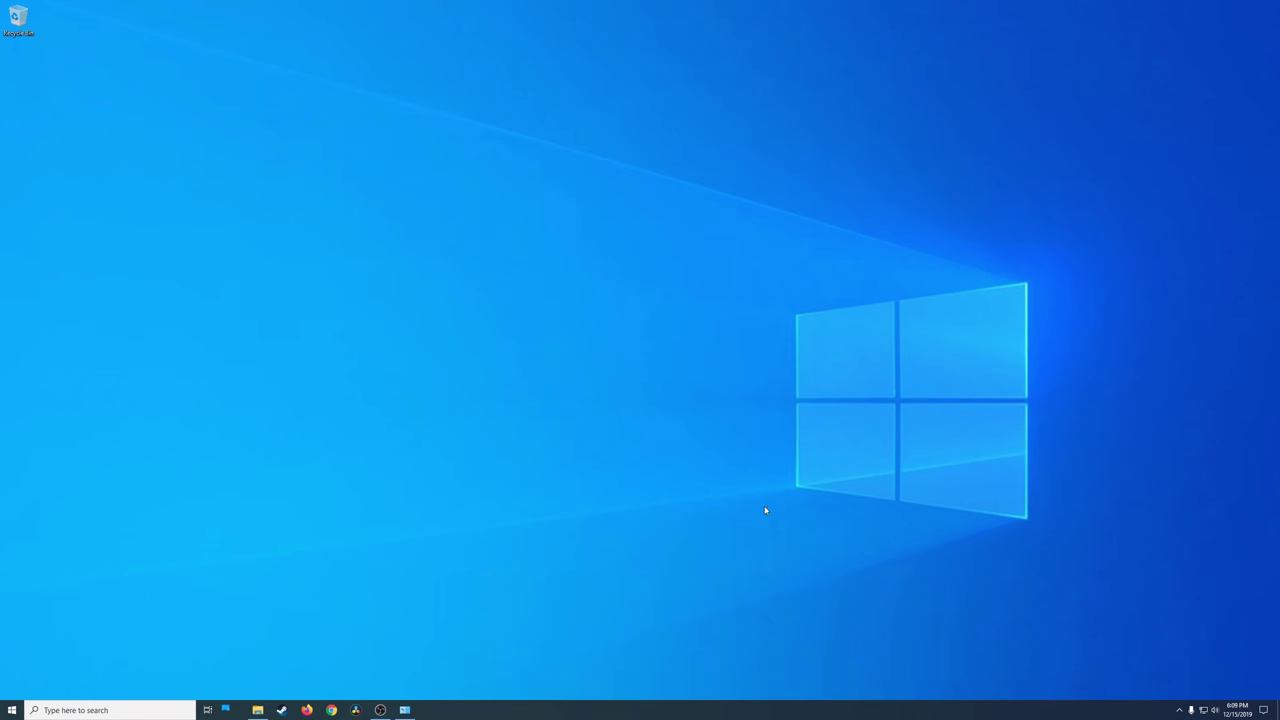